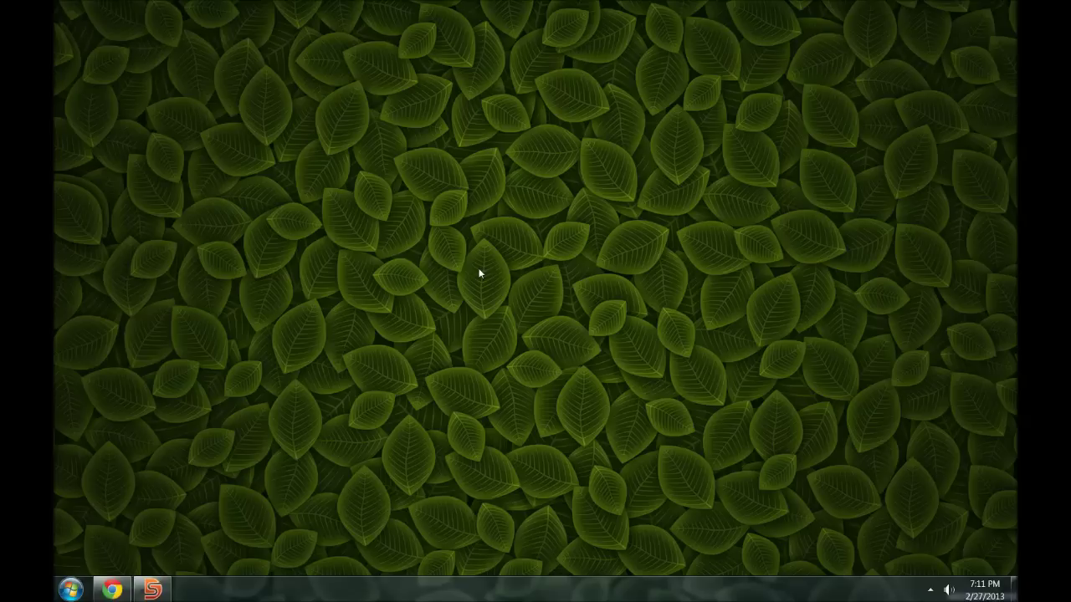
- Right-click the empty desktop to bring up the menu with the DeskScapes options
right_click(532, 199)
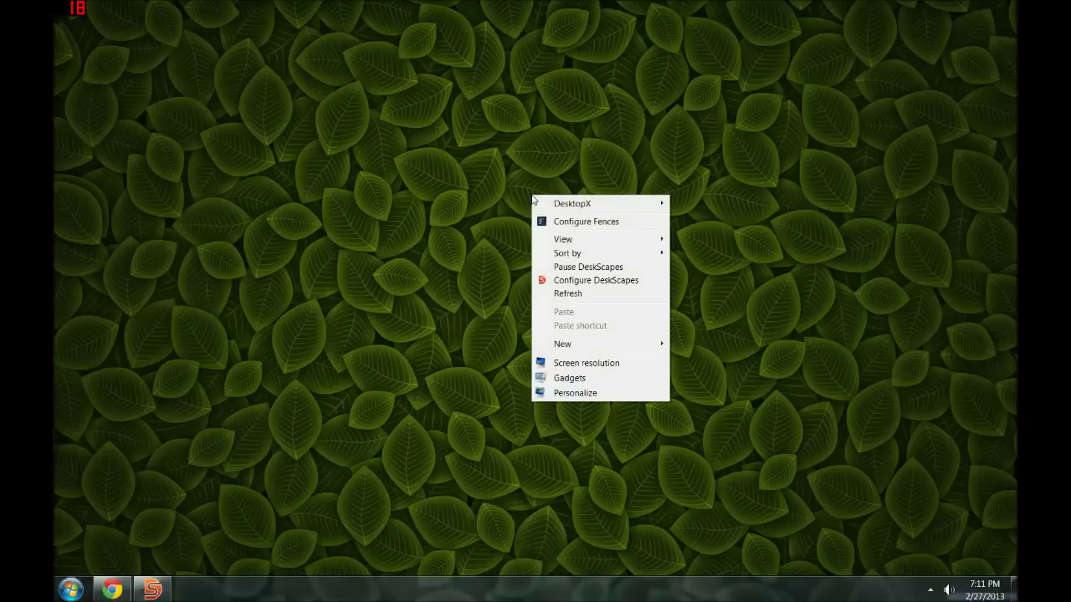
- Open DeskScapes Configuration, reposition the window and scroll the wallpaper gallery to the top
left_click(611, 281)
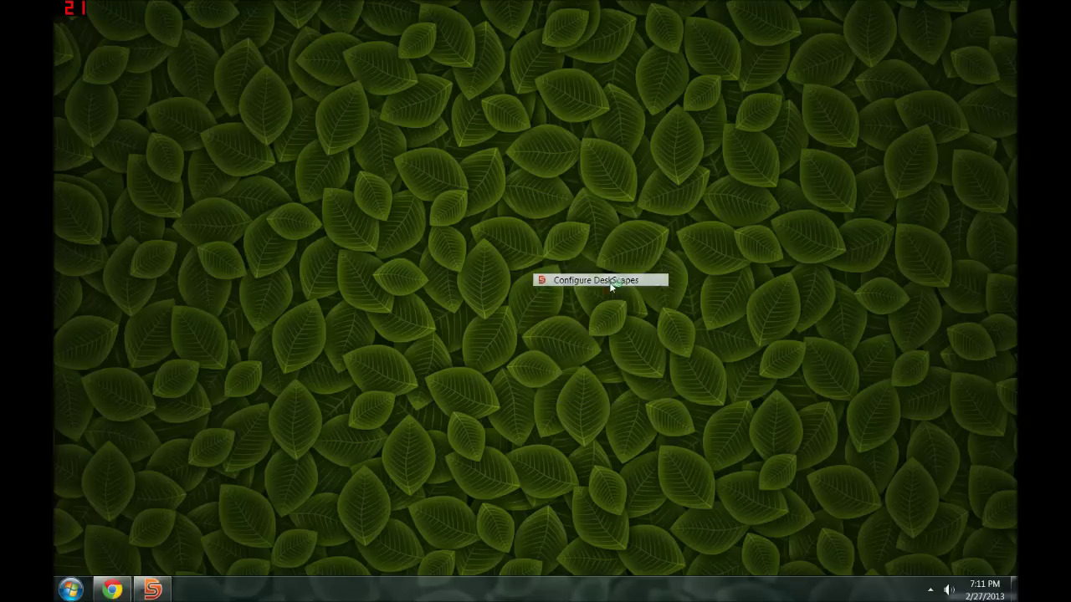
left_click_drag(577, 70, 598, 71)
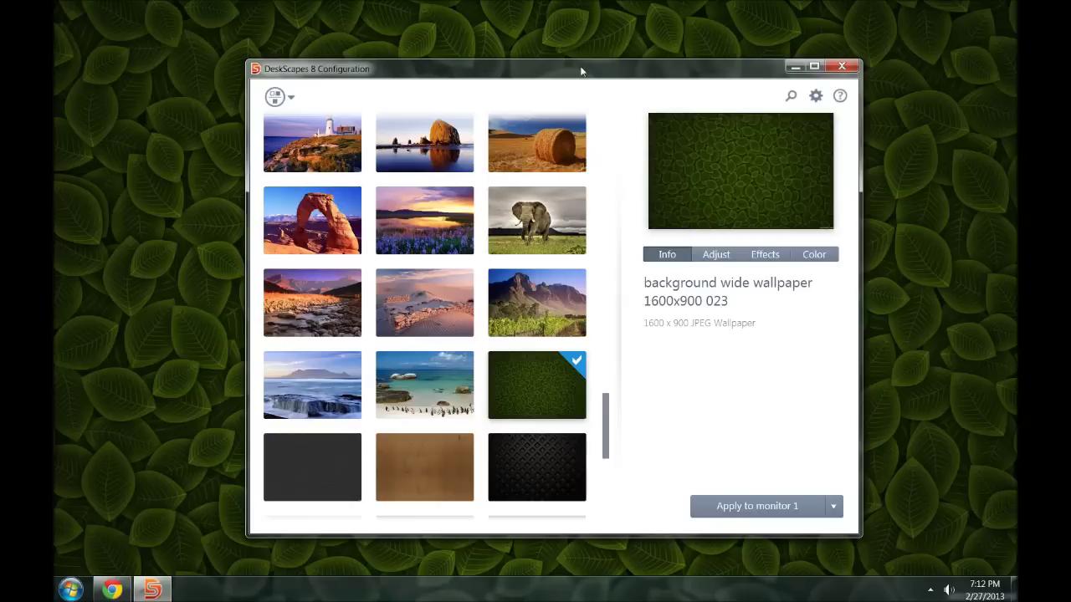
scroll(520, 170, "up", 5)
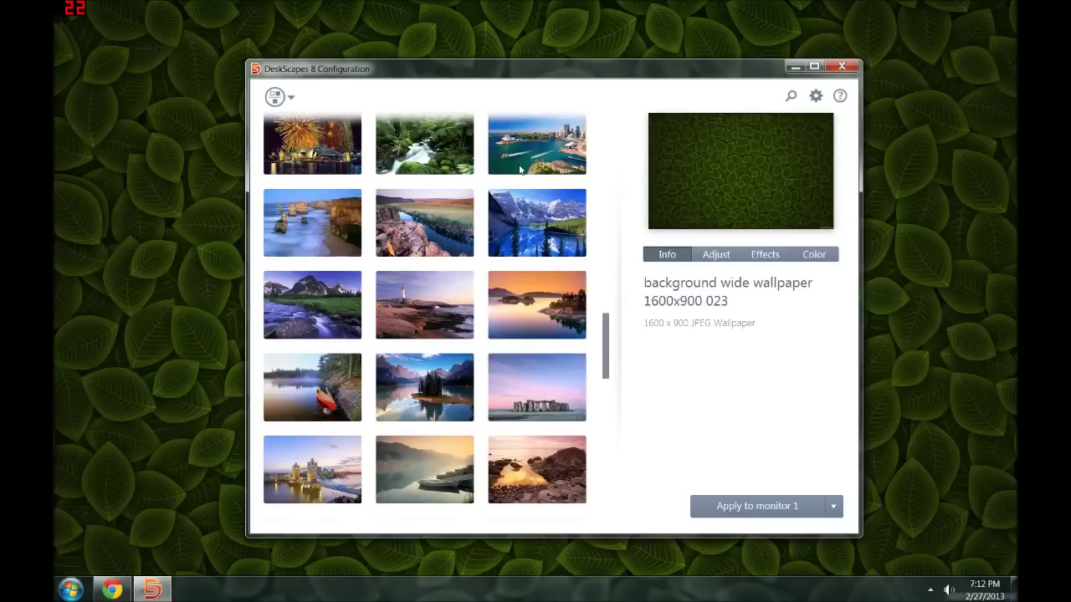
scroll(522, 166, "up", 10)
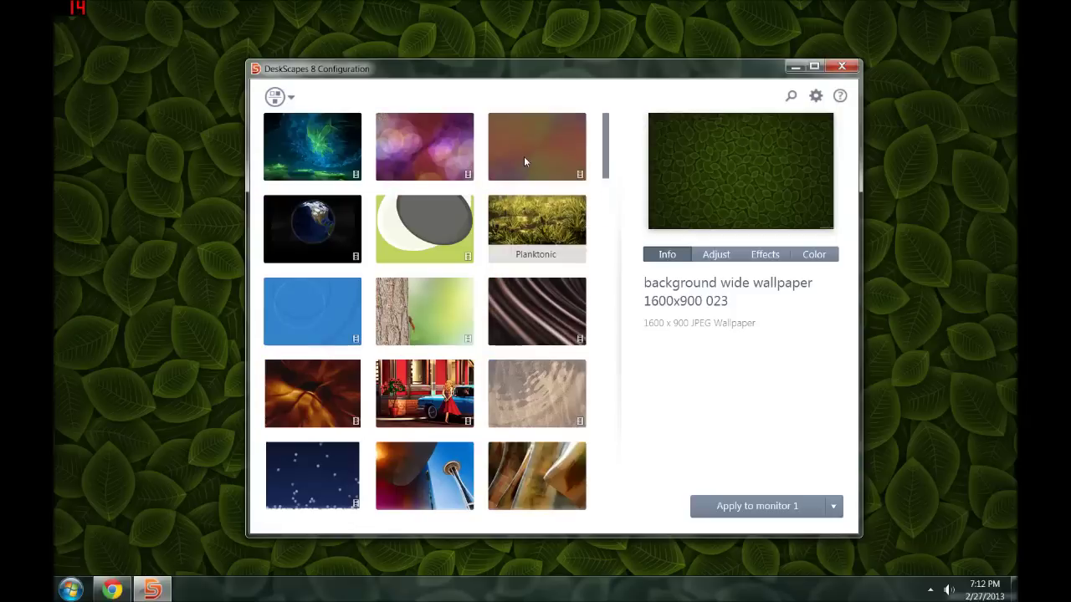
left_click_drag(626, 75, 639, 49)
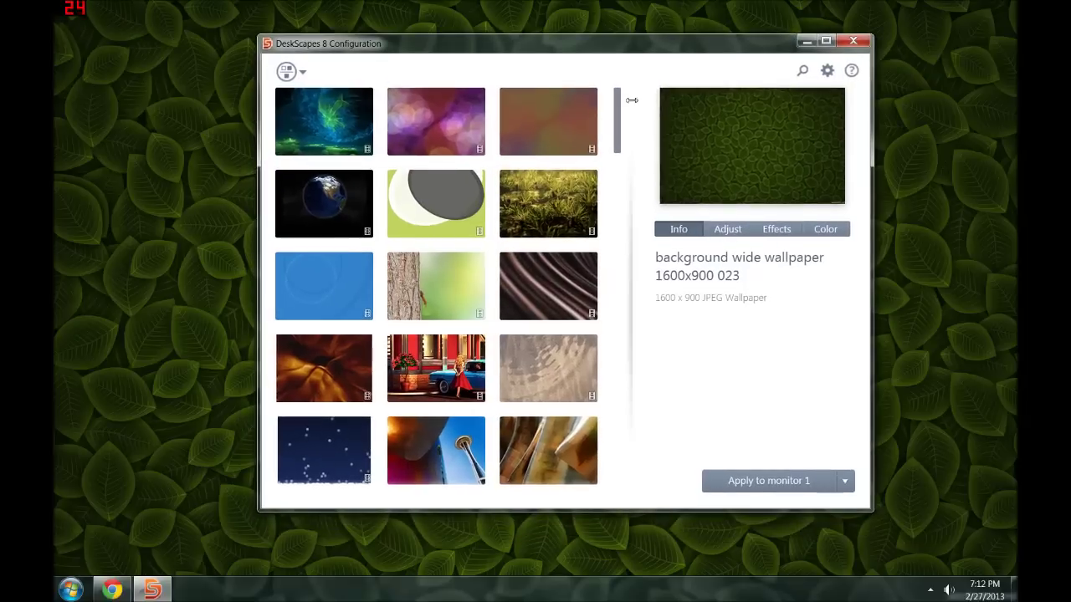
- Filter the gallery to only screen-sized or bigger wallpapers and scroll down to Canada 1
left_click(303, 73)
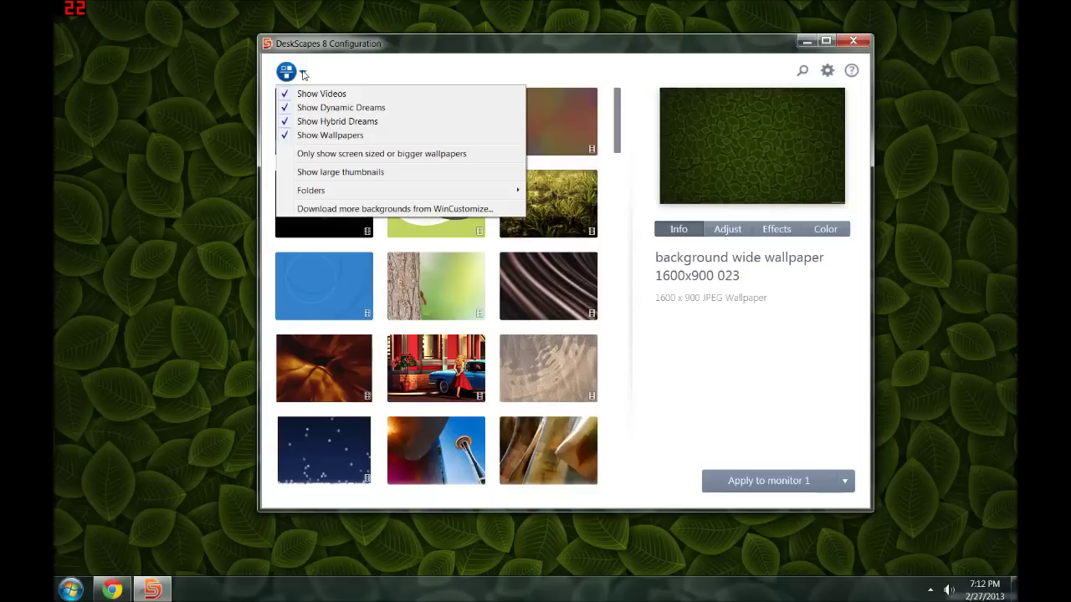
left_click(309, 159)
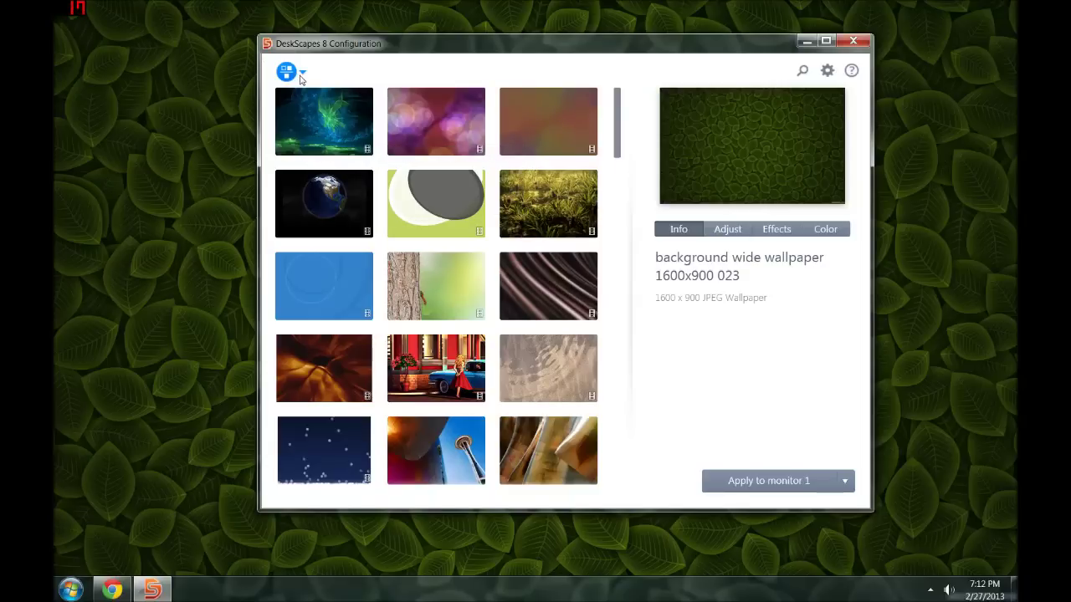
scroll(536, 227, "down", 10)
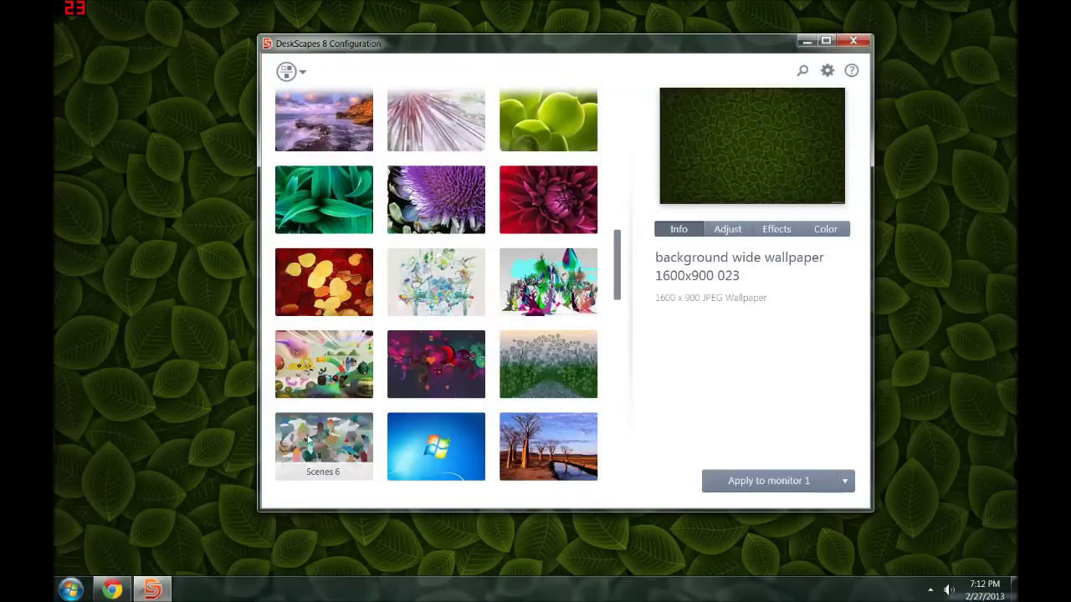
scroll(531, 364, "down", 1)
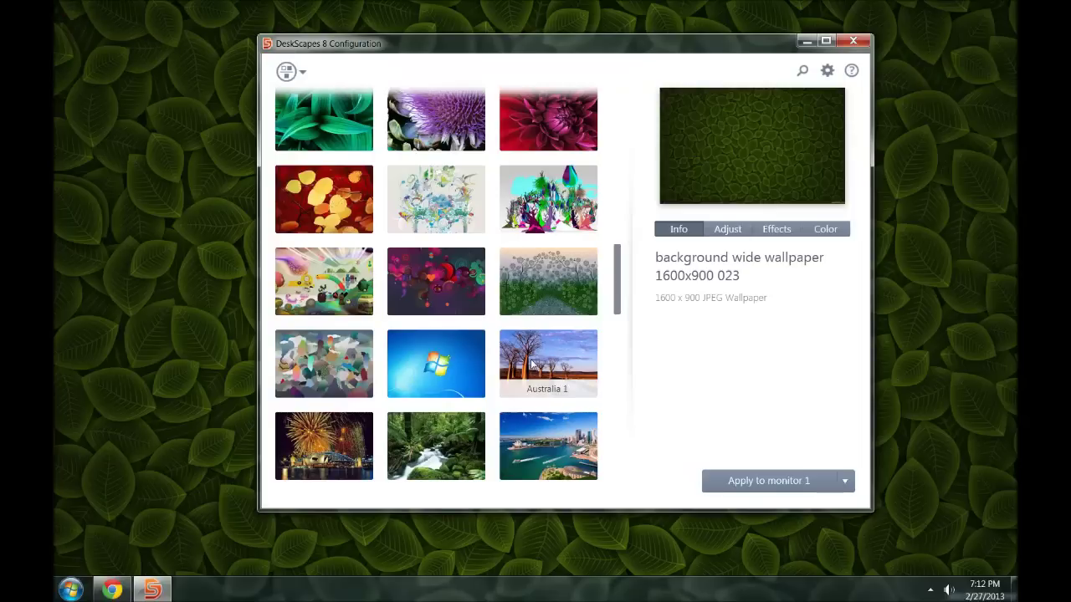
scroll(531, 363, "down", 1)
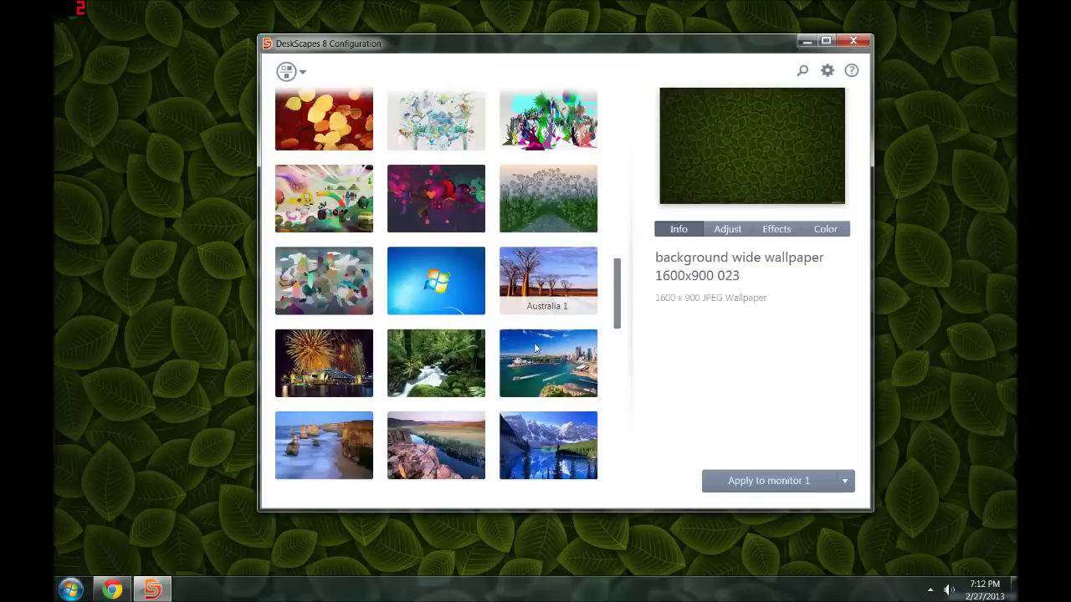
- Apply the Canada 1 mountain lake photo as the monitor 1 wallpaper
left_click(540, 443)
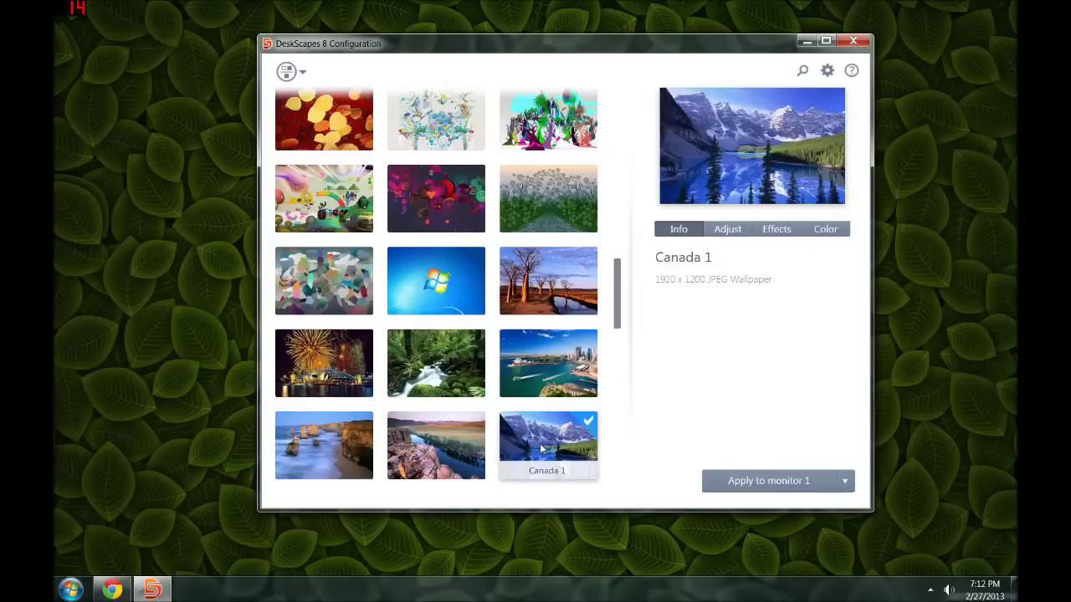
left_click_drag(691, 52, 572, 34)
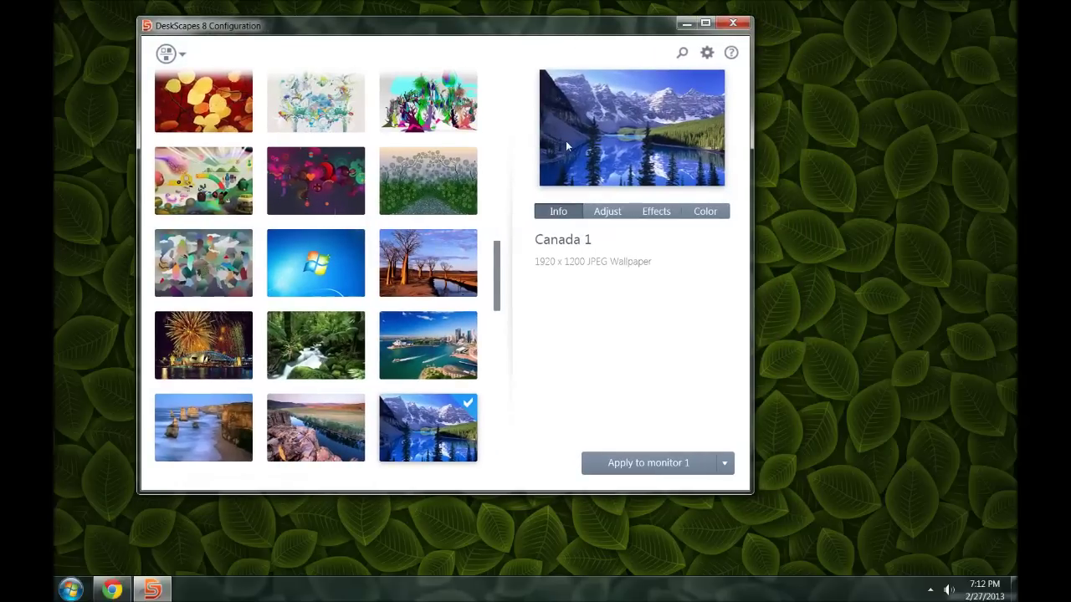
left_click(669, 458)
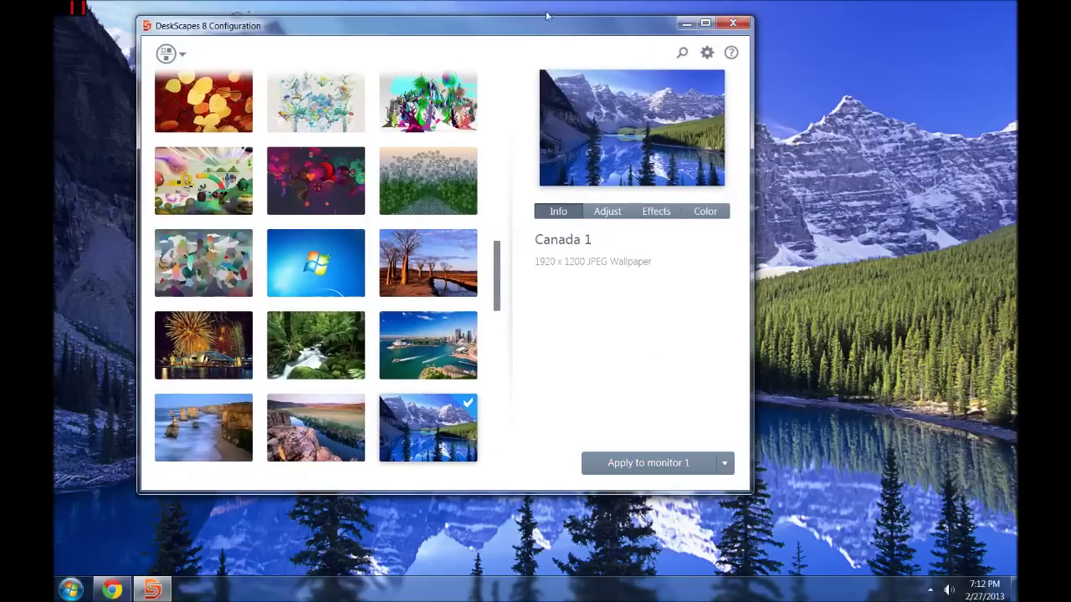
mouse_move(543, 25)
left_mouse_down()
mouse_move(801, 278)
mouse_move(587, 76)
mouse_move(580, 21)
mouse_move(548, 20)
left_mouse_up()
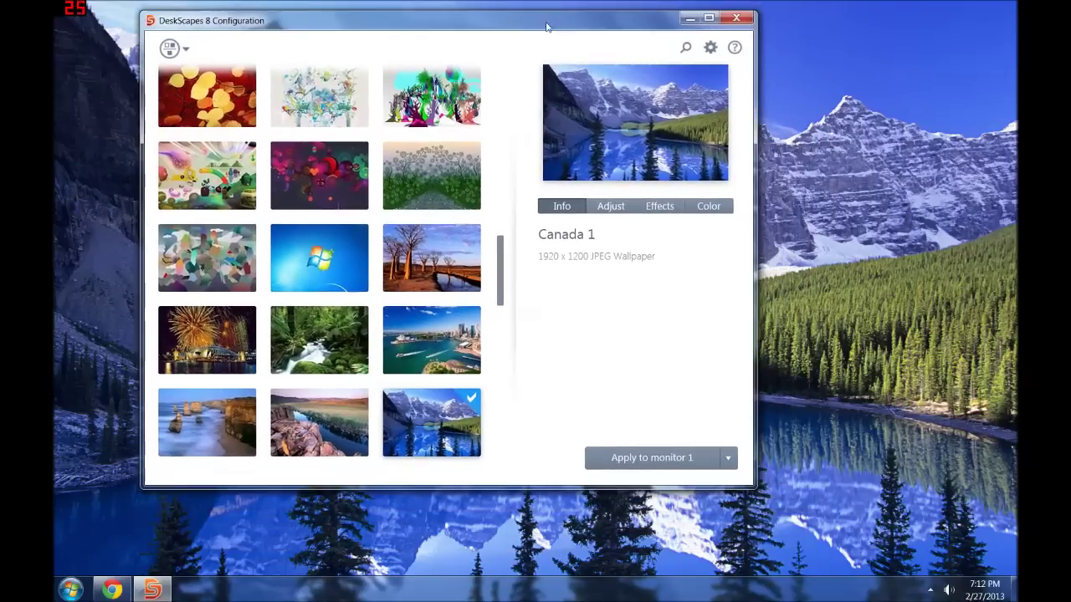
left_click(608, 209)
- Choose the Sepia effect and apply it to the Canada 1 wallpaper
left_click(648, 206)
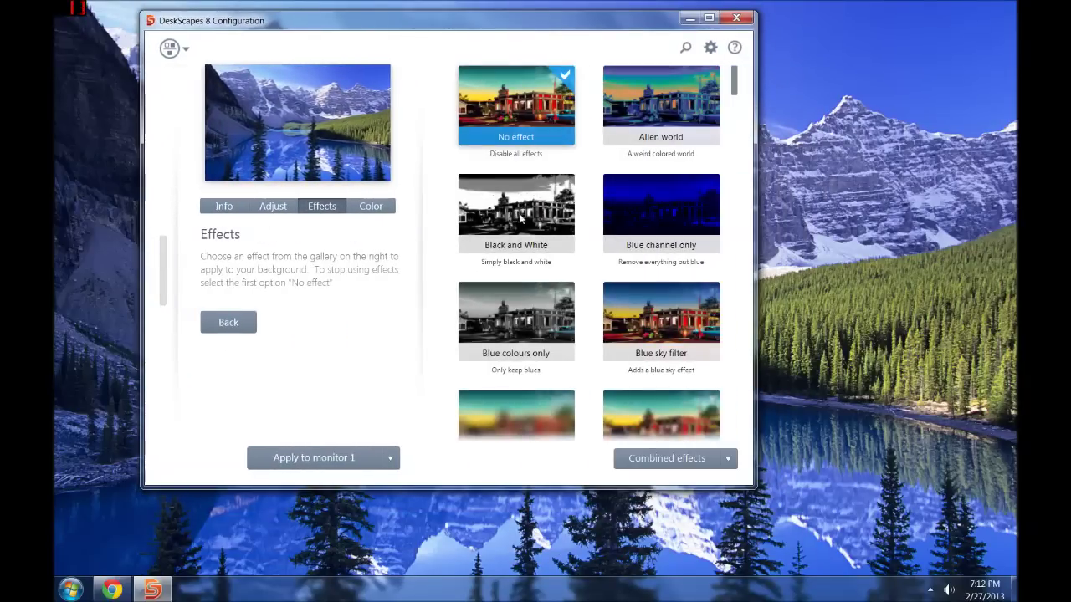
scroll(512, 244, "down", 5)
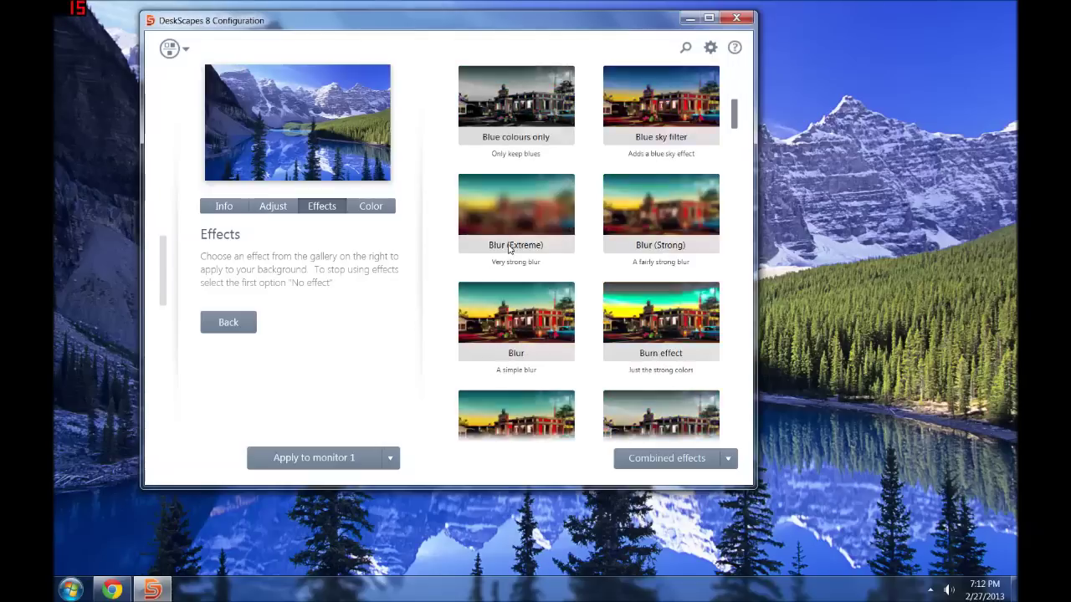
scroll(574, 230, "down", 1)
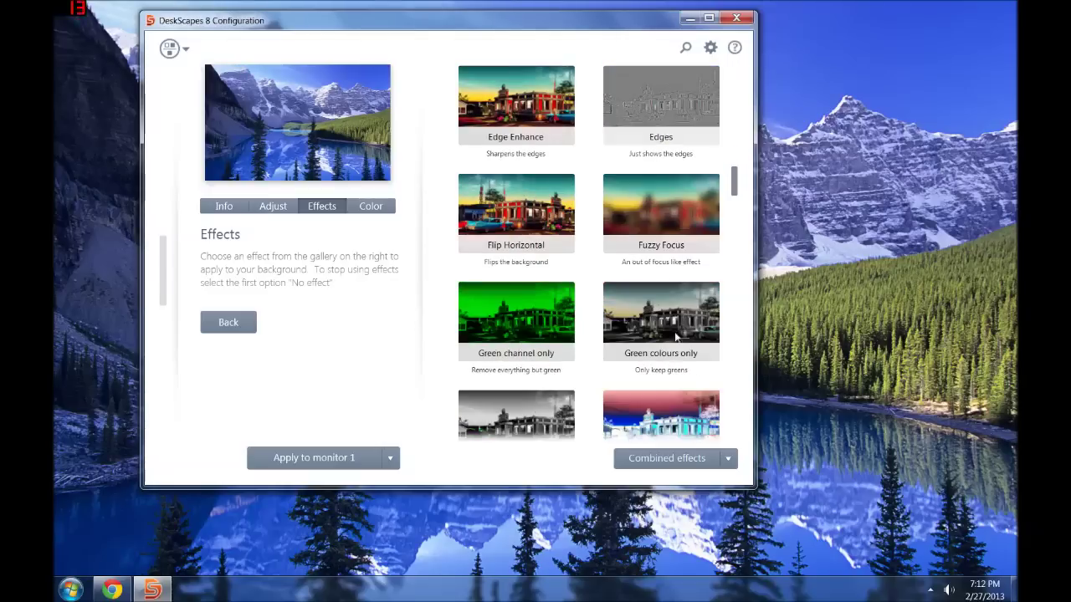
scroll(677, 298, "down", 6)
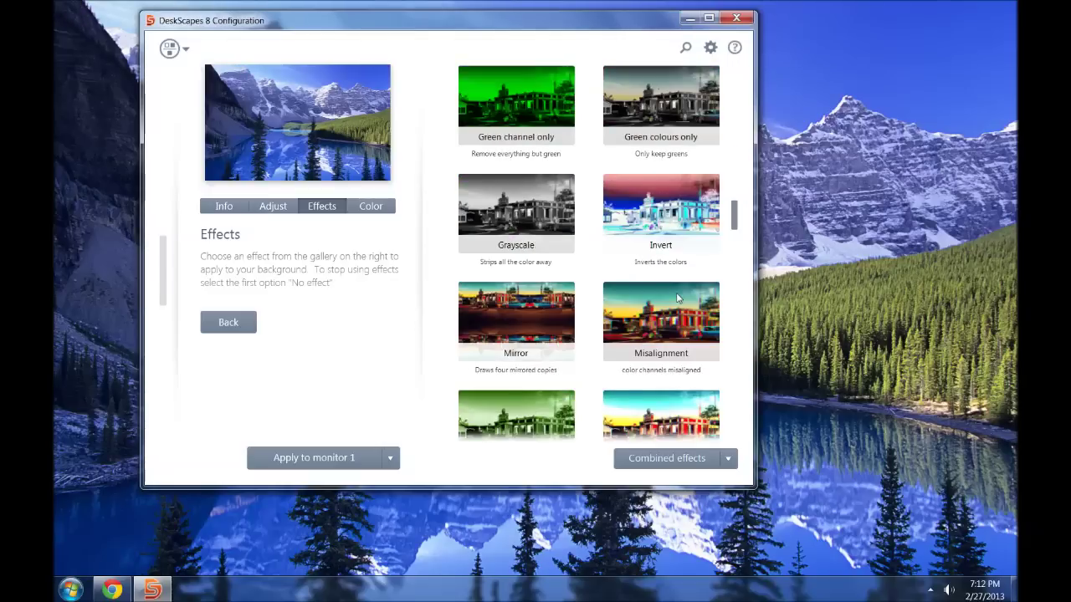
scroll(633, 309, "down", 1)
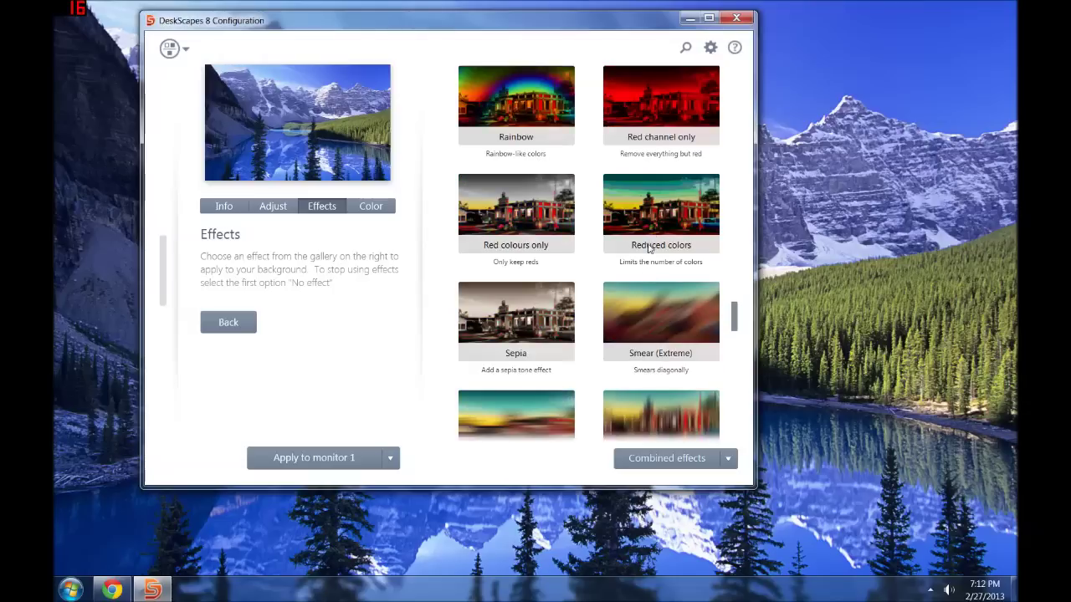
left_click(517, 332)
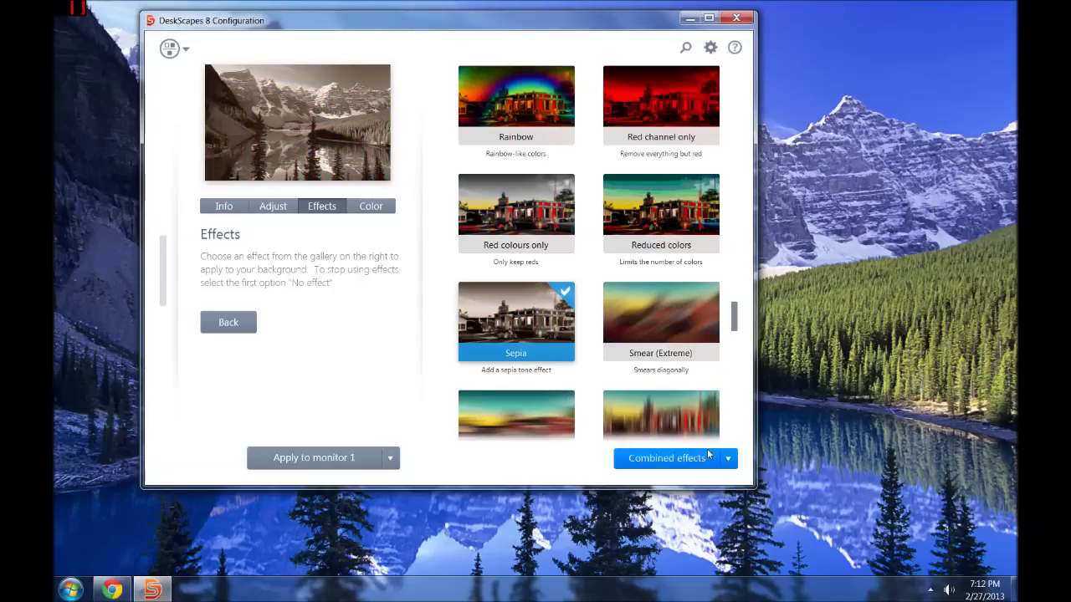
left_click(338, 466)
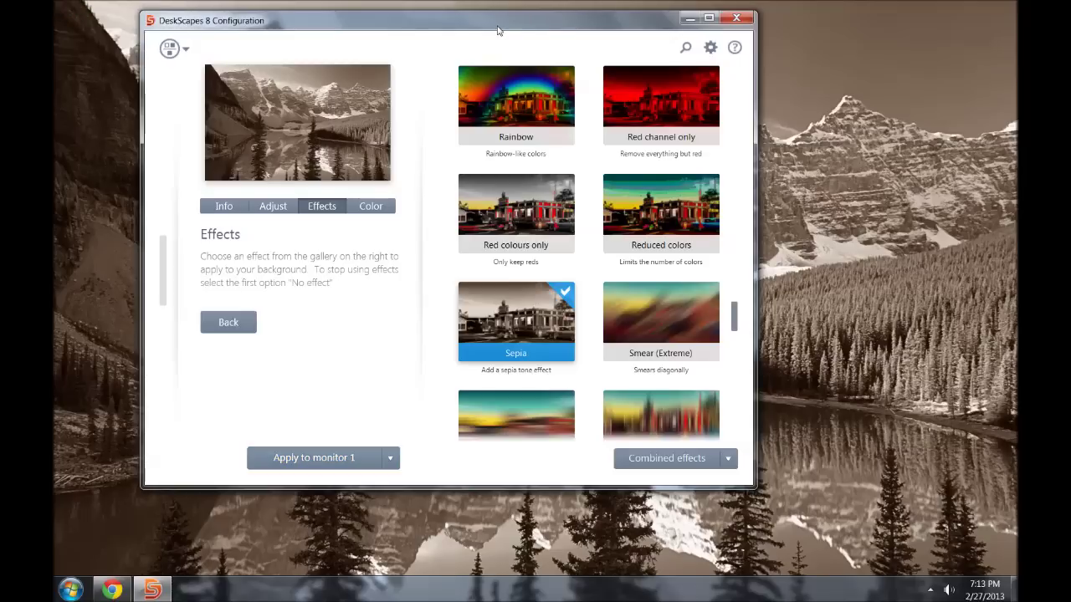
- Go back from the effects to the wallpaper gallery
left_click_drag(506, 28, 592, 48)
scroll(649, 282, "down", 6)
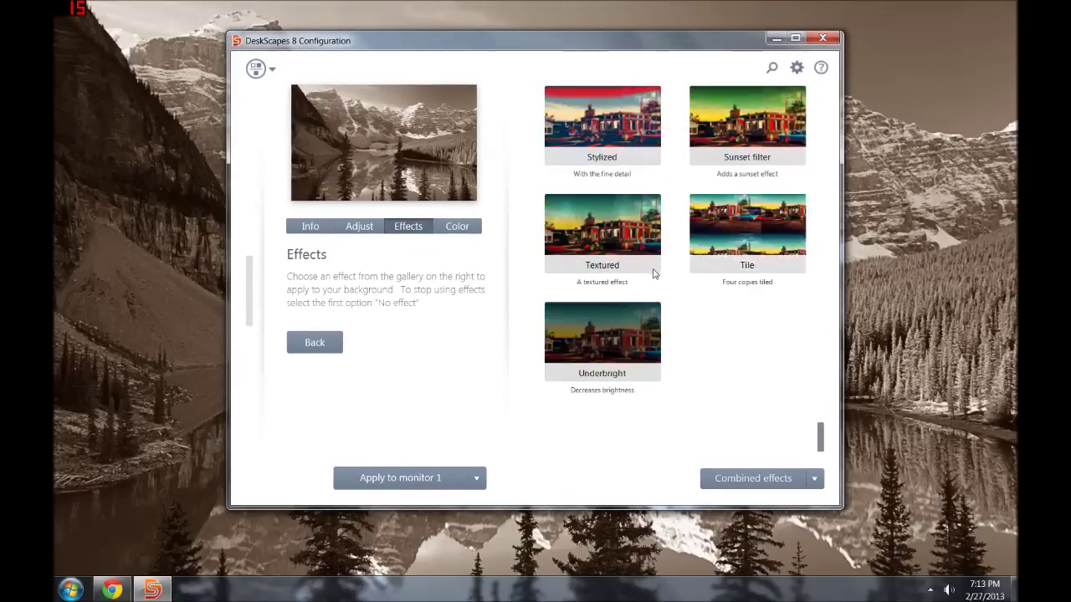
scroll(651, 280, "up", 5)
scroll(653, 276, "up", 4)
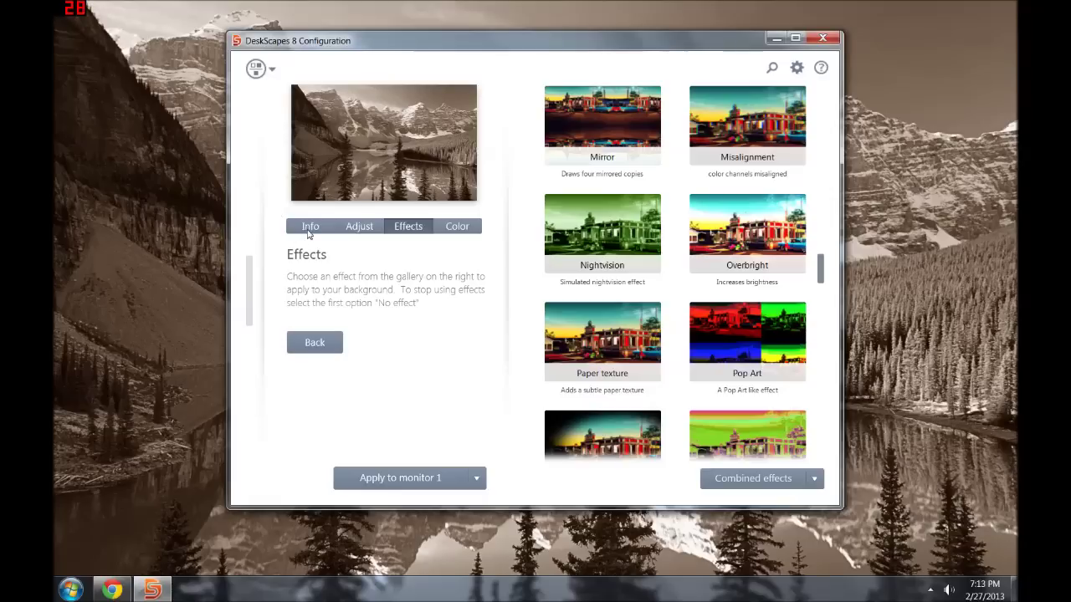
left_click(309, 227)
- Apply the hd wall 12138 water-droplet image as the monitor 1 wallpaper
scroll(503, 331, "down", 4)
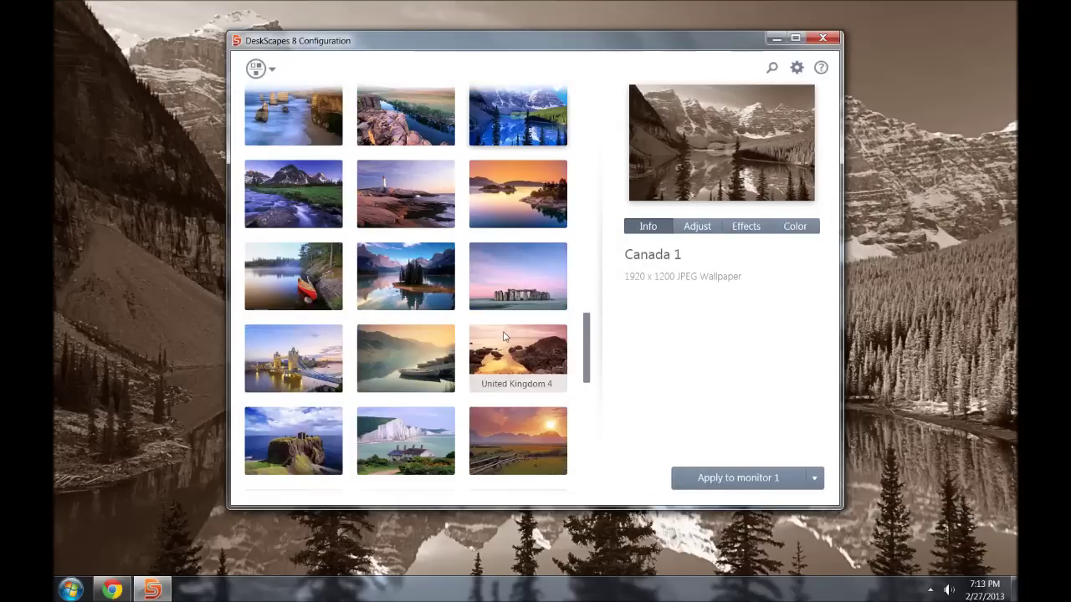
scroll(502, 336, "down", 5)
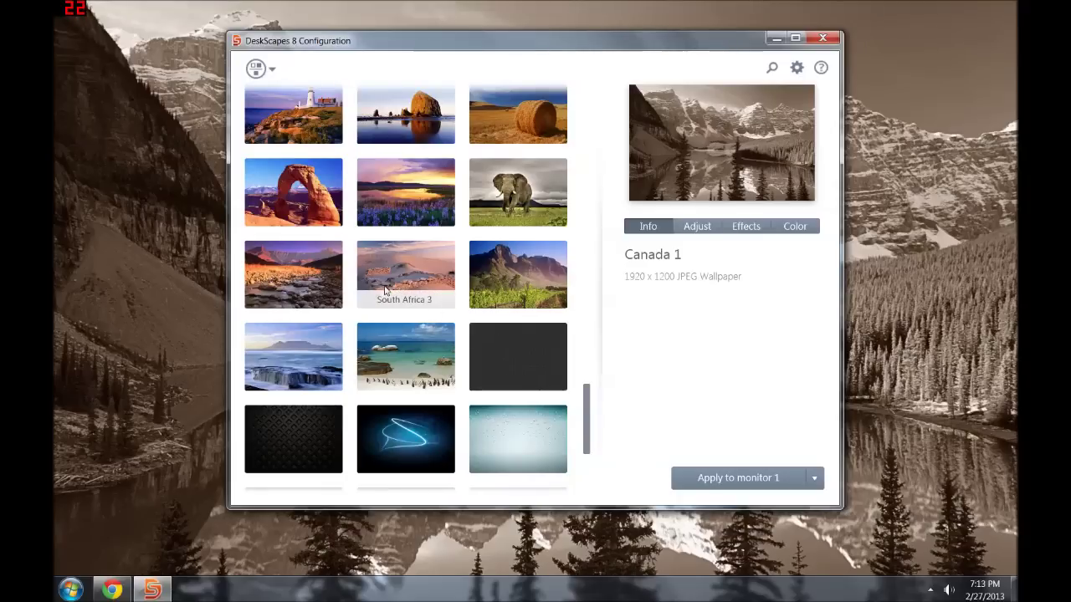
left_click(506, 441)
left_click(717, 477)
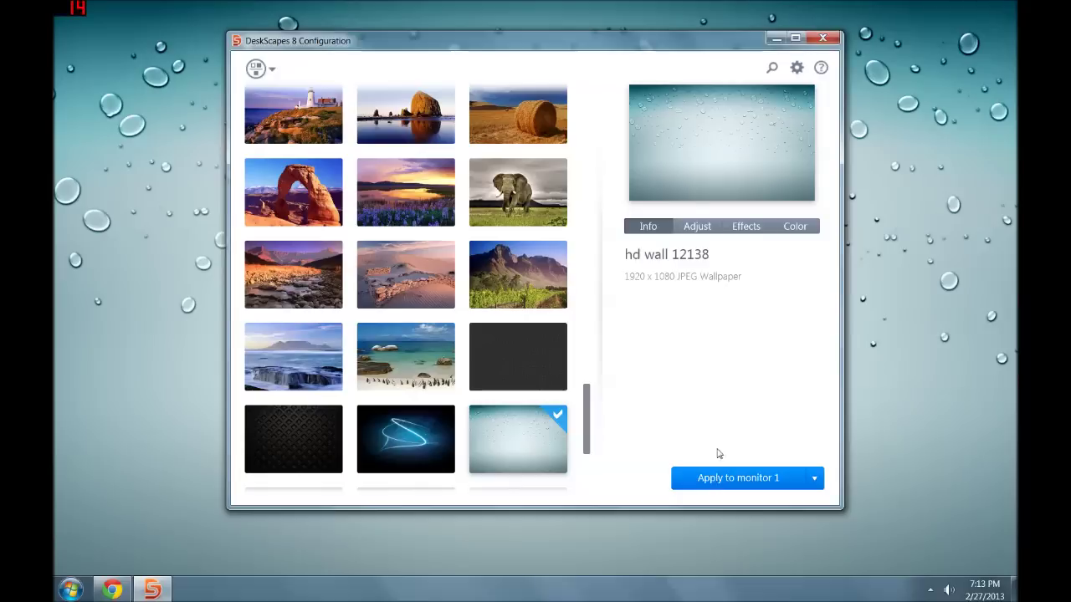
mouse_move(485, 51)
left_mouse_down()
mouse_move(557, 507)
mouse_move(474, 112)
mouse_move(480, 46)
left_mouse_up()
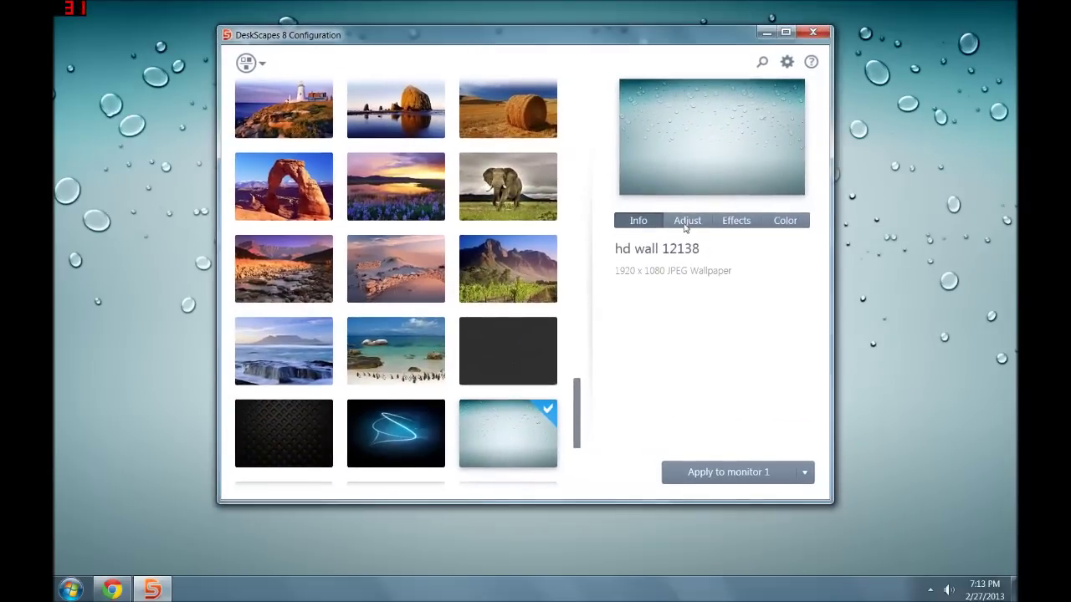
- Preview the Blur and Canvas texture effects, then apply Blur to the wallpaper
left_click(719, 220)
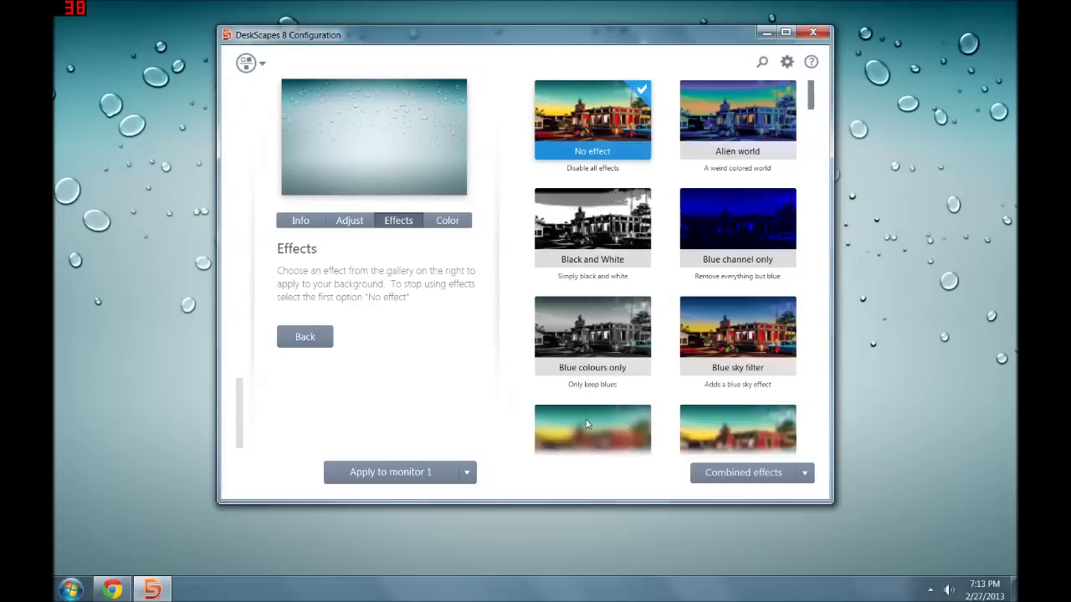
left_click(586, 429)
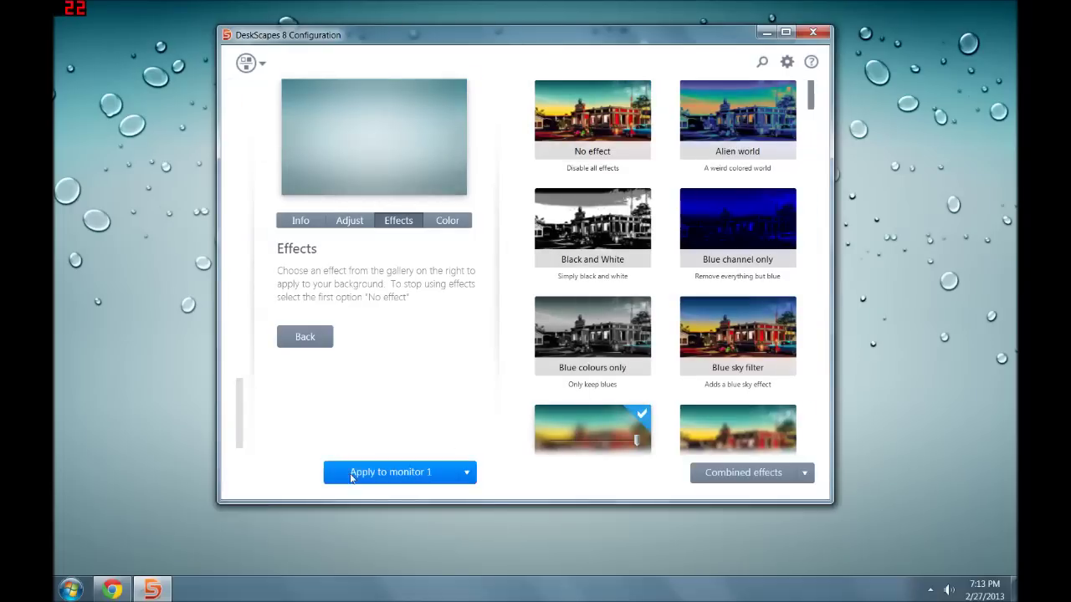
scroll(644, 364, "down", 4)
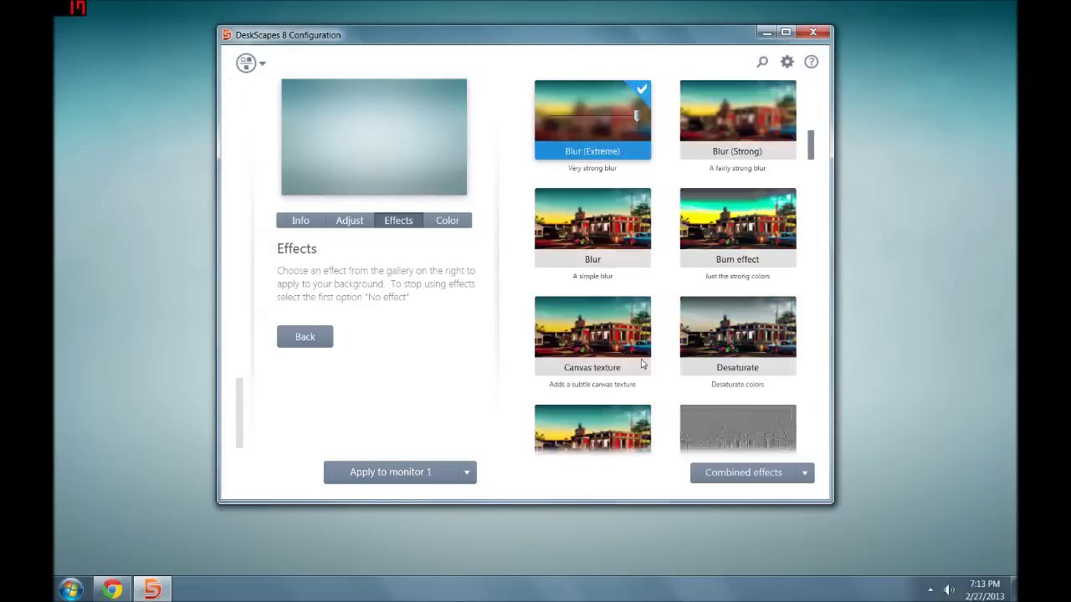
left_click(585, 239)
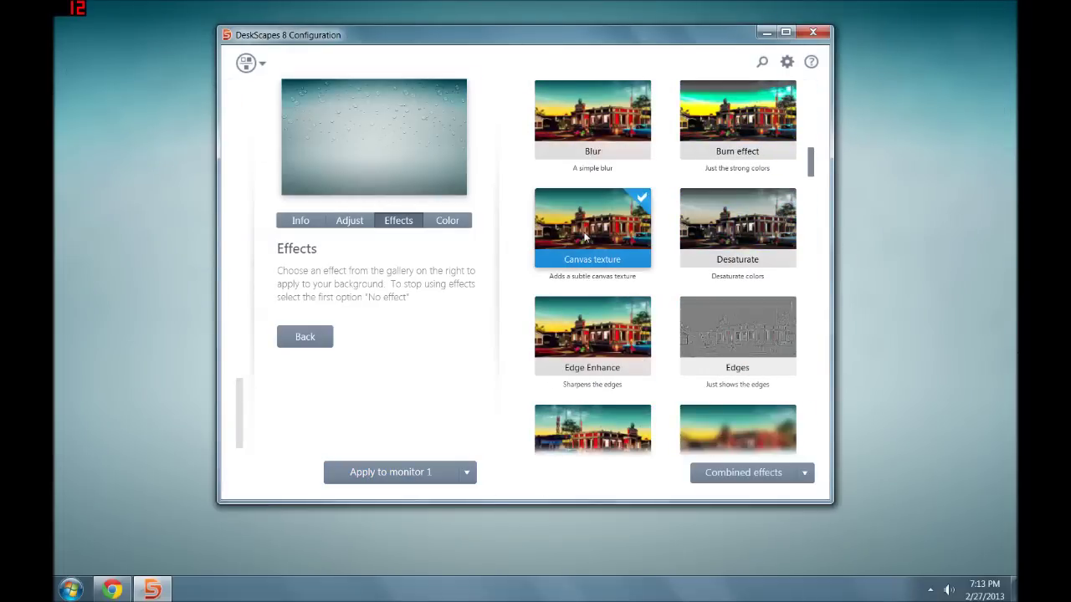
left_click(584, 125)
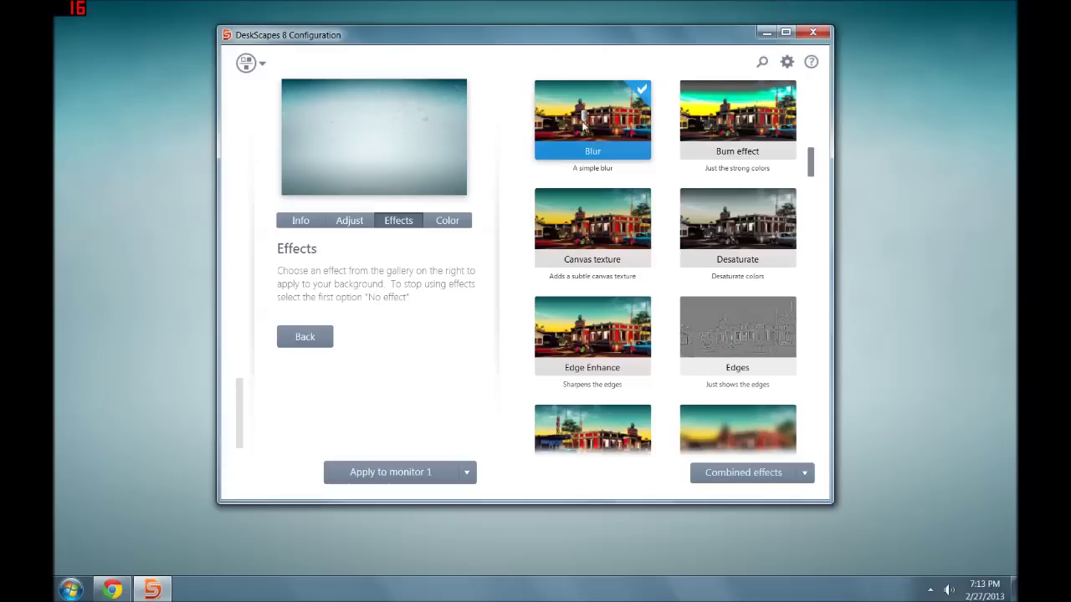
left_click(415, 470)
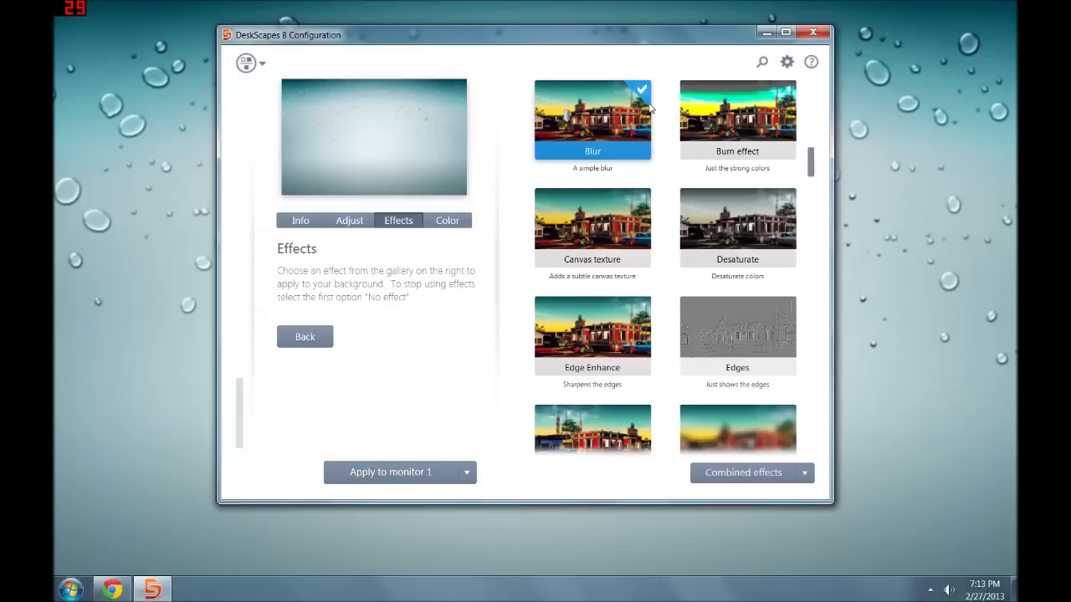
- Apply Blur (Extreme) with its strength lowered in two passes
scroll(592, 167, "up", 2)
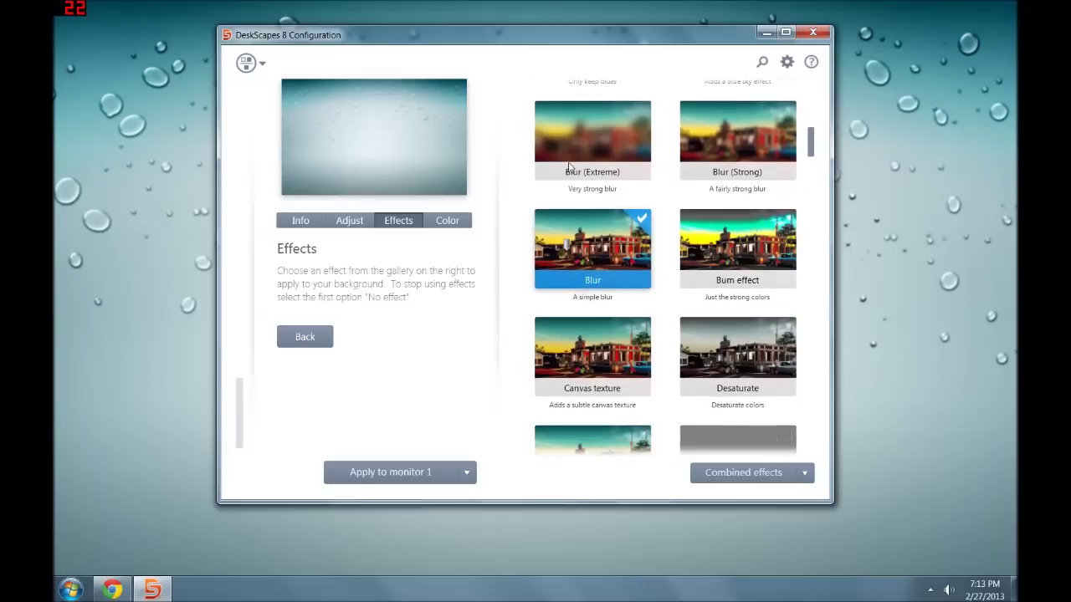
left_click(571, 154)
left_click_drag(636, 136, 597, 152)
left_click(373, 474)
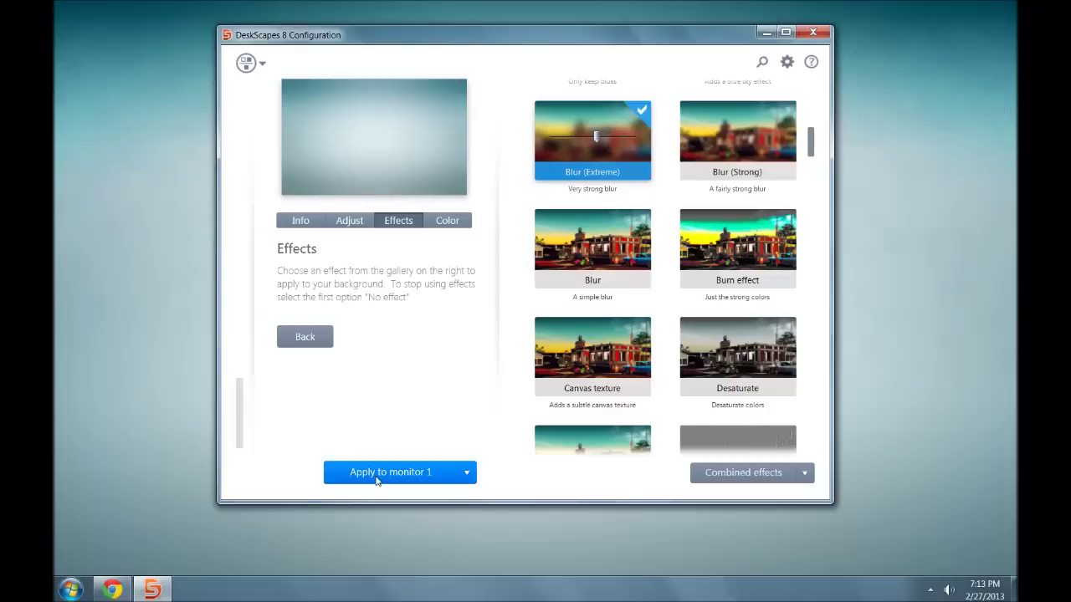
mouse_move(495, 37)
left_mouse_down()
mouse_move(616, 485)
mouse_move(641, 317)
mouse_move(561, 250)
mouse_move(512, 35)
left_mouse_up()
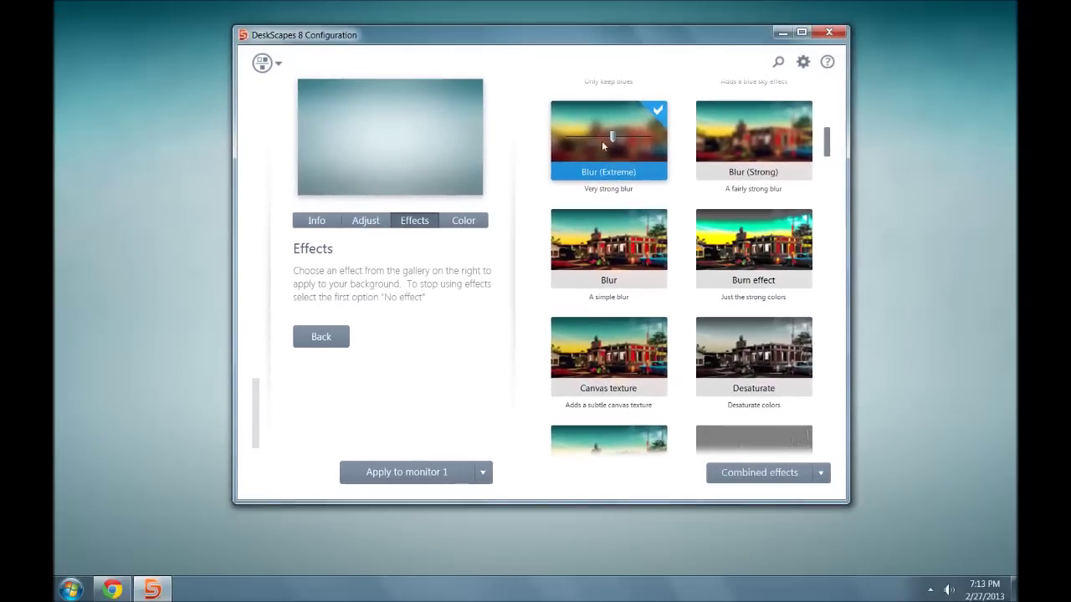
left_click_drag(611, 135, 587, 135)
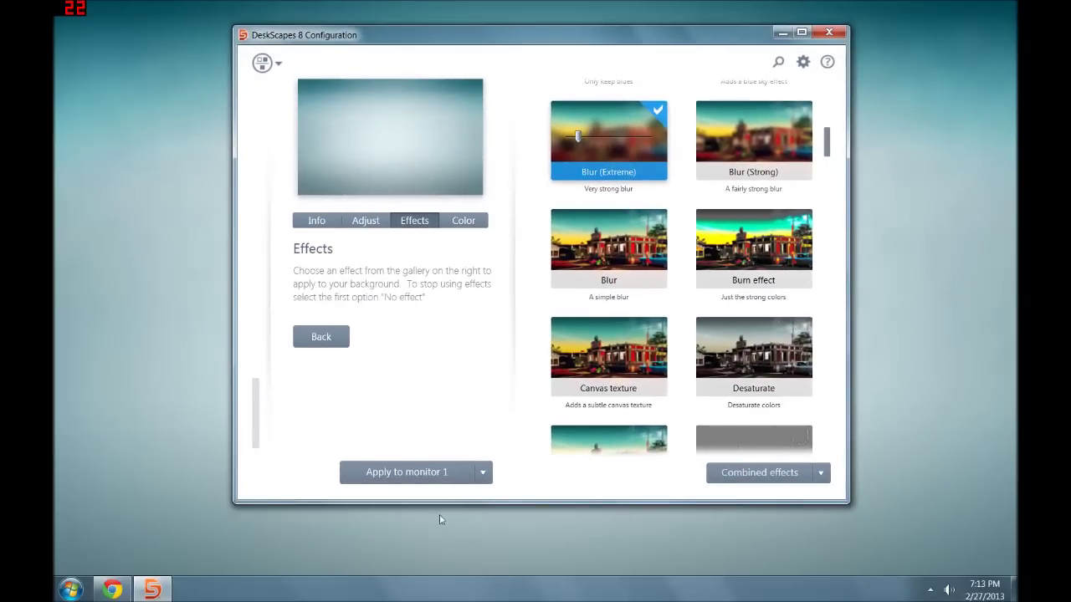
left_click(425, 480)
- After trying Tile, apply the Desaturate effect to the water-drops wallpaper
mouse_move(830, 144)
left_mouse_down()
mouse_move(839, 355)
mouse_move(823, 368)
mouse_move(836, 112)
mouse_move(826, 397)
left_mouse_up()
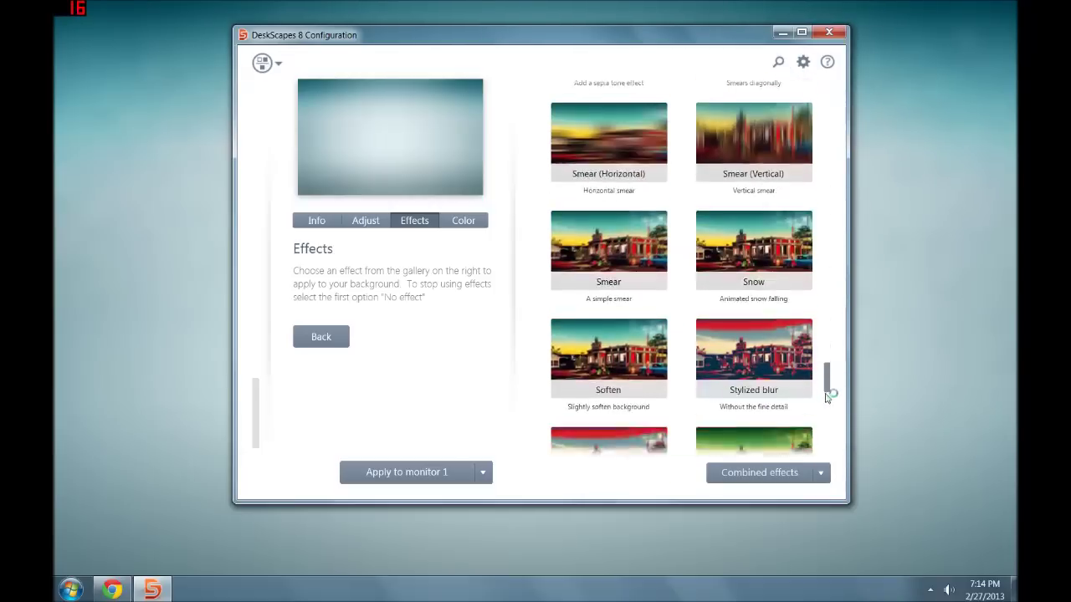
left_click(755, 410)
scroll(749, 301, "up", 3)
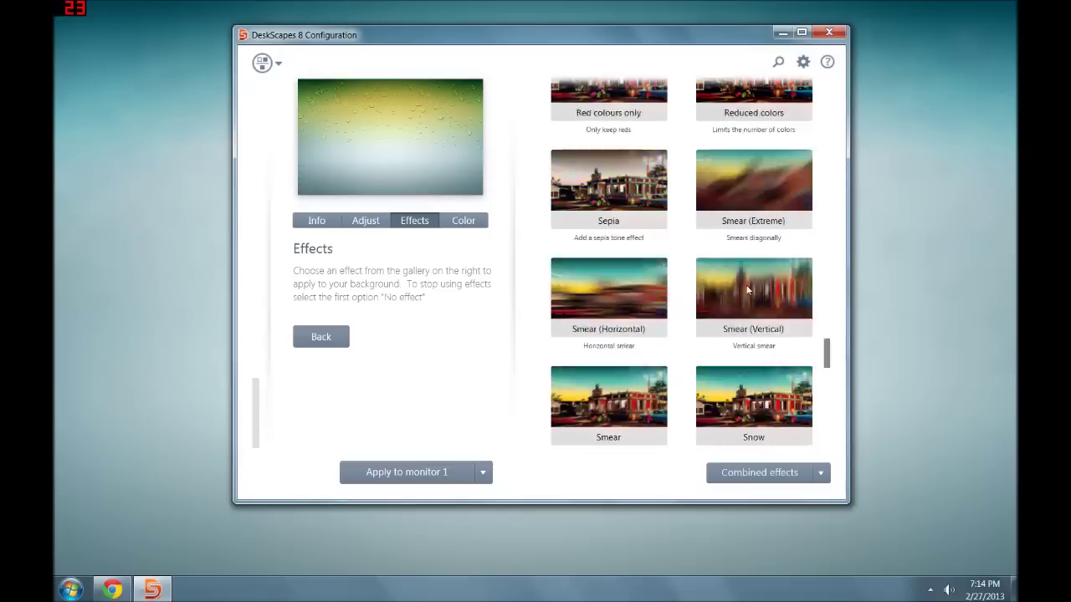
scroll(749, 290, "up", 10)
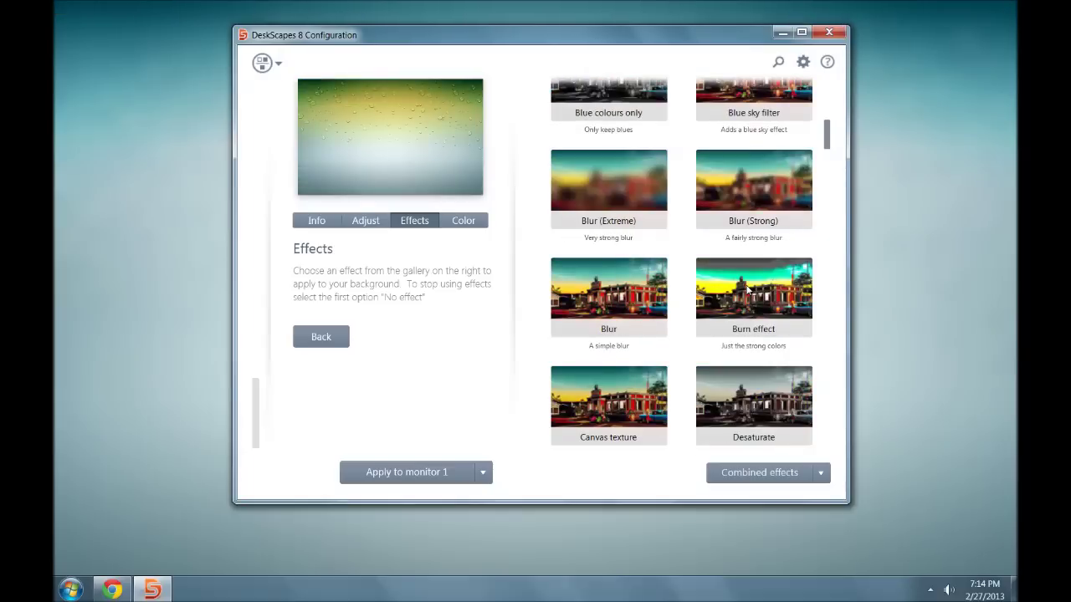
left_click(751, 430)
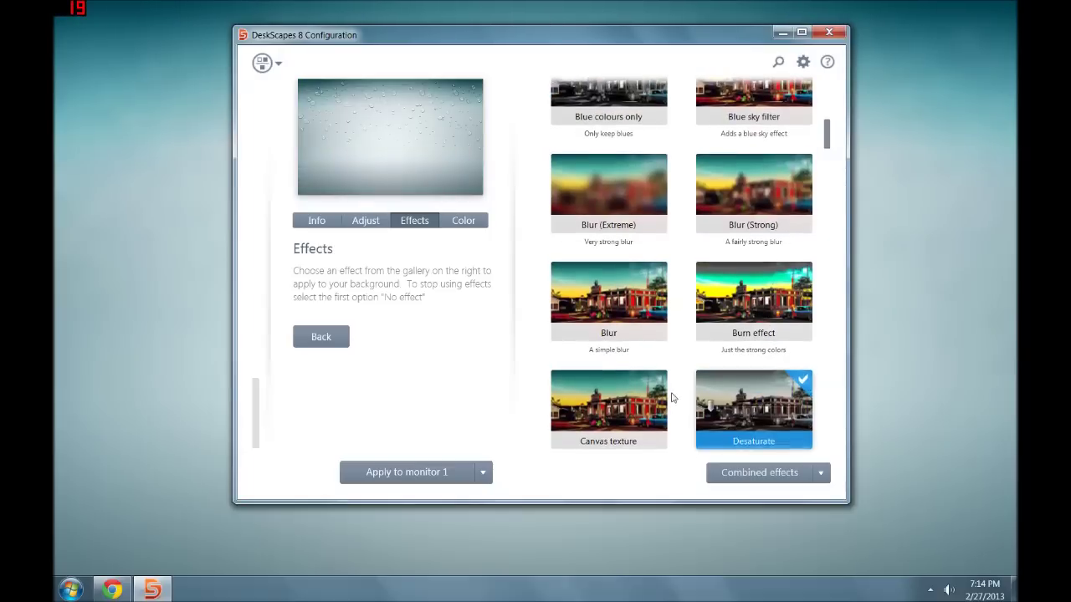
scroll(771, 352, "down", 2)
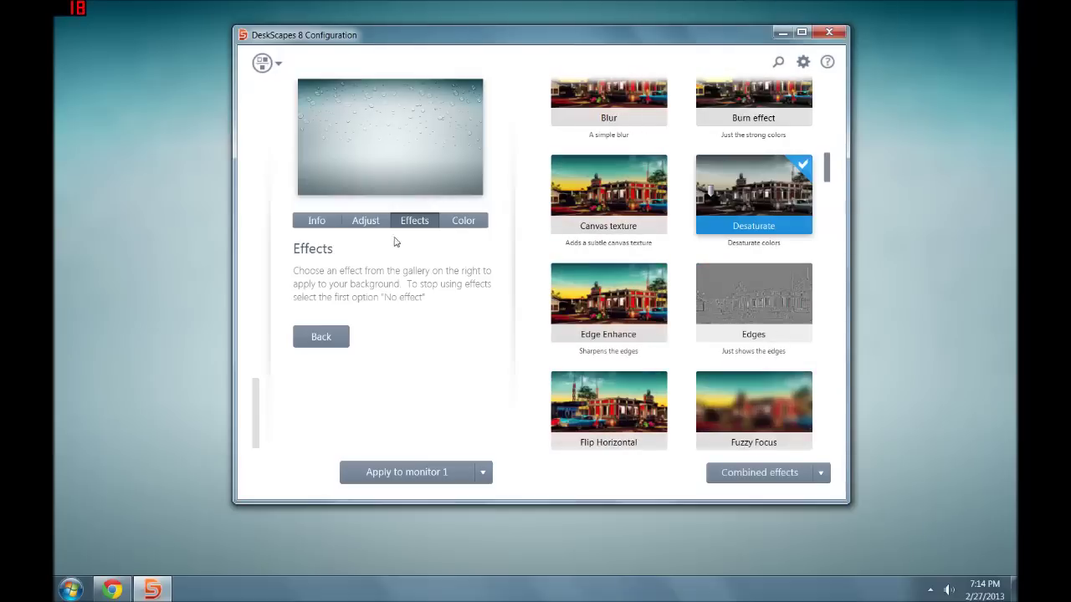
left_click(368, 473)
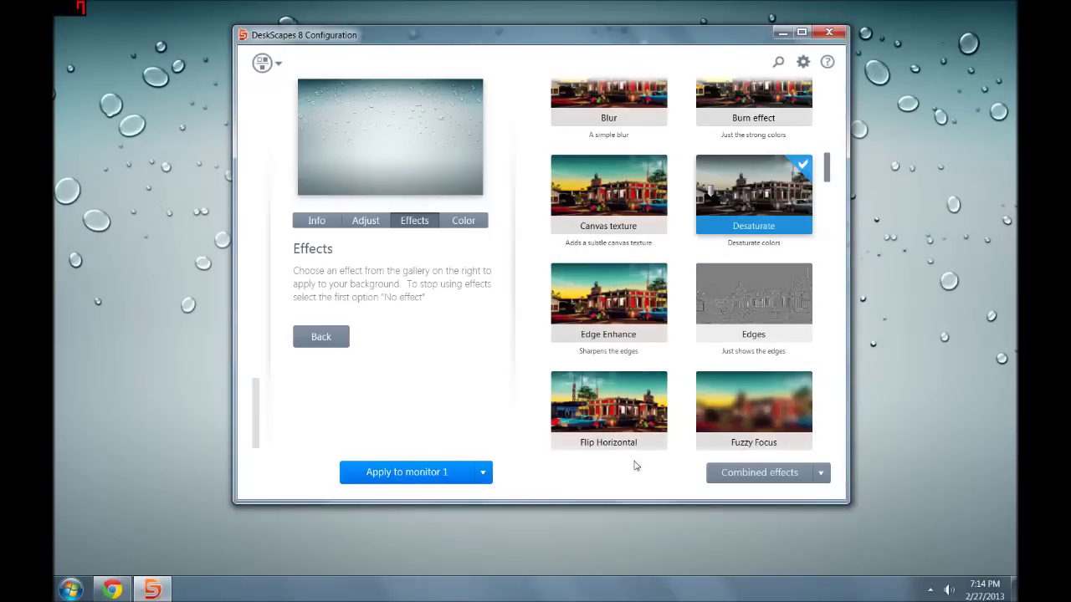
- Apply the United States 5 rock arch photo as the wallpaper
left_click(316, 221)
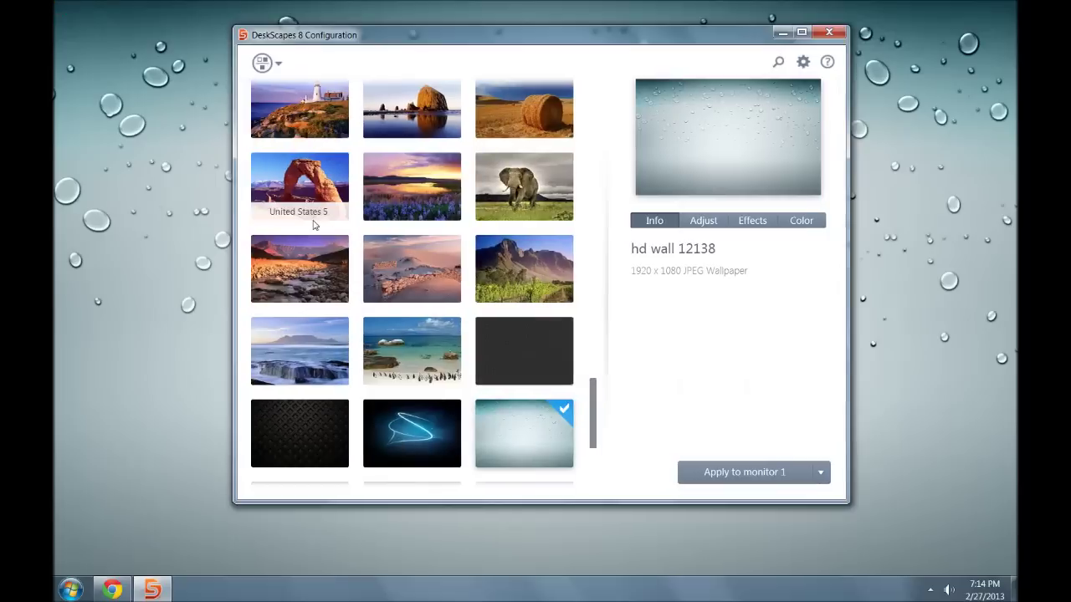
left_click(303, 191)
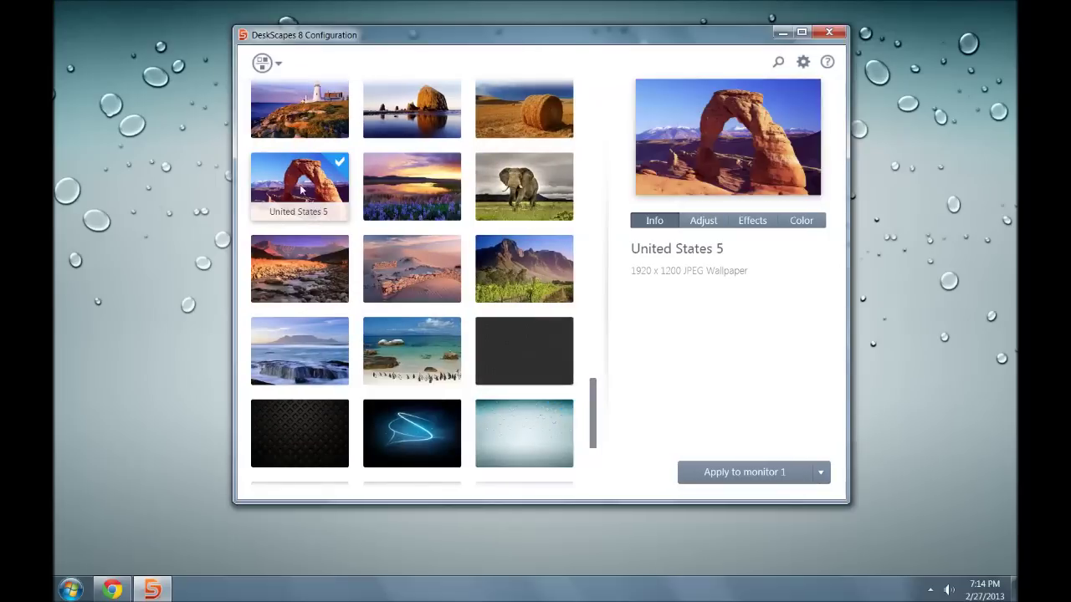
left_click(721, 476)
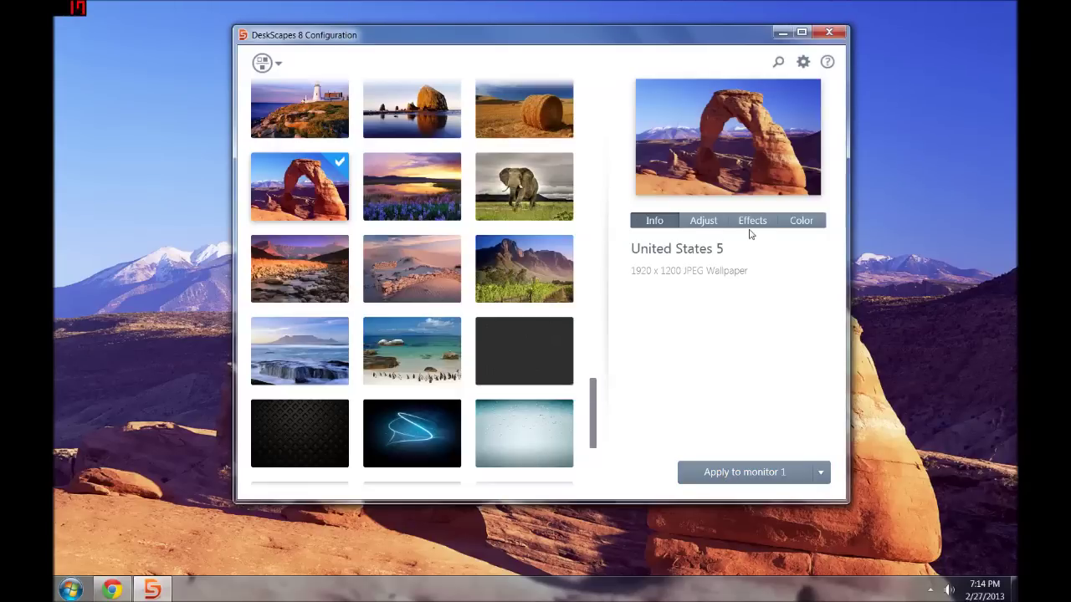
- Try a purple, desaturated tint in Color settings, reset it to none and return to the gallery
left_click(791, 222)
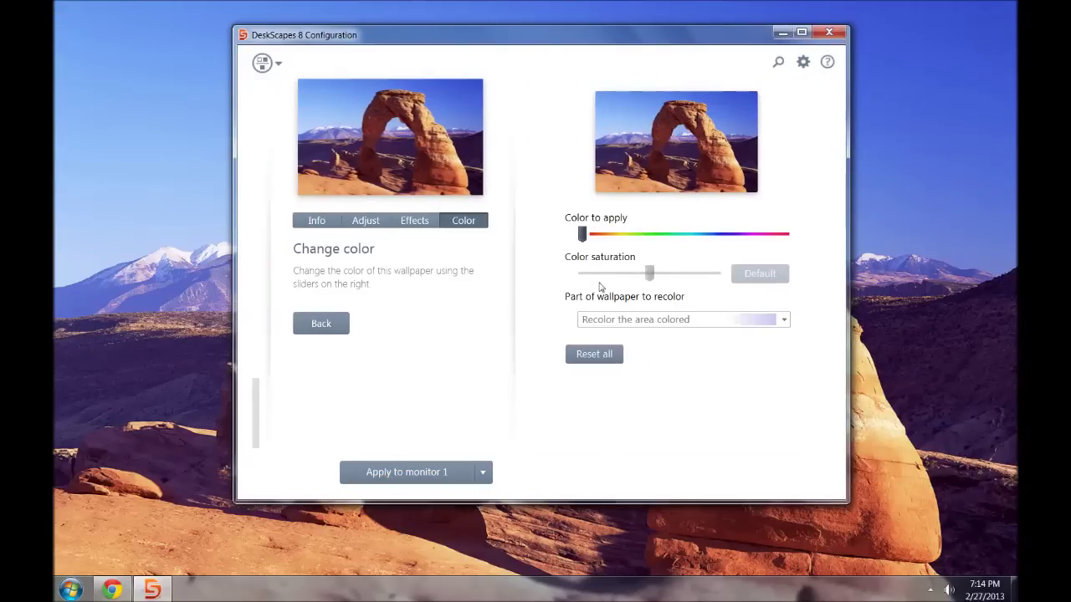
left_click_drag(582, 238, 724, 241)
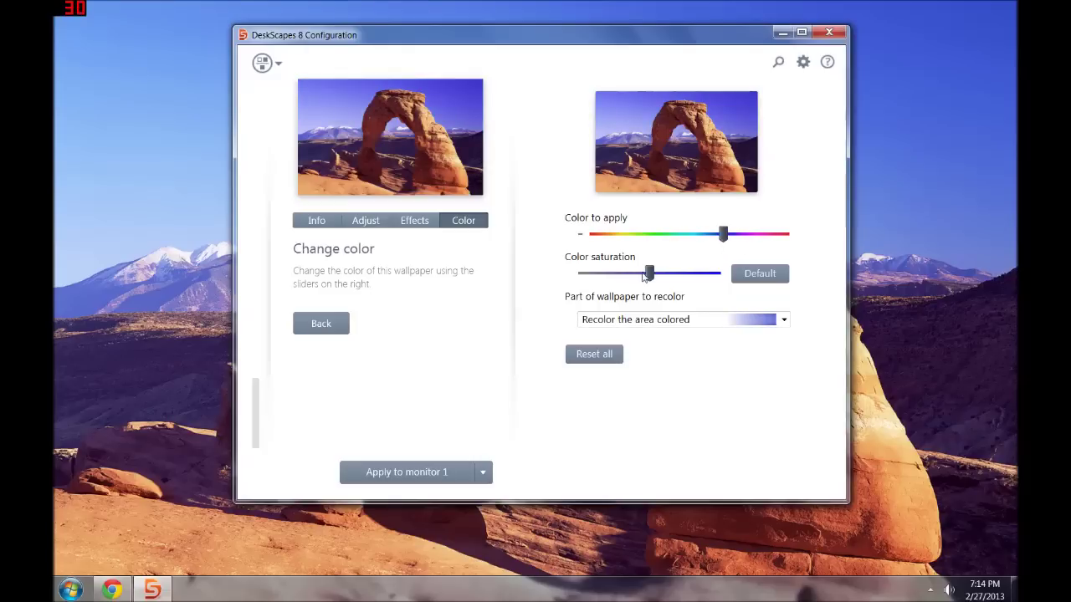
mouse_move(649, 276)
left_mouse_down()
mouse_move(581, 278)
mouse_move(669, 276)
mouse_move(645, 277)
left_mouse_up()
left_click_drag(616, 39, 634, 56)
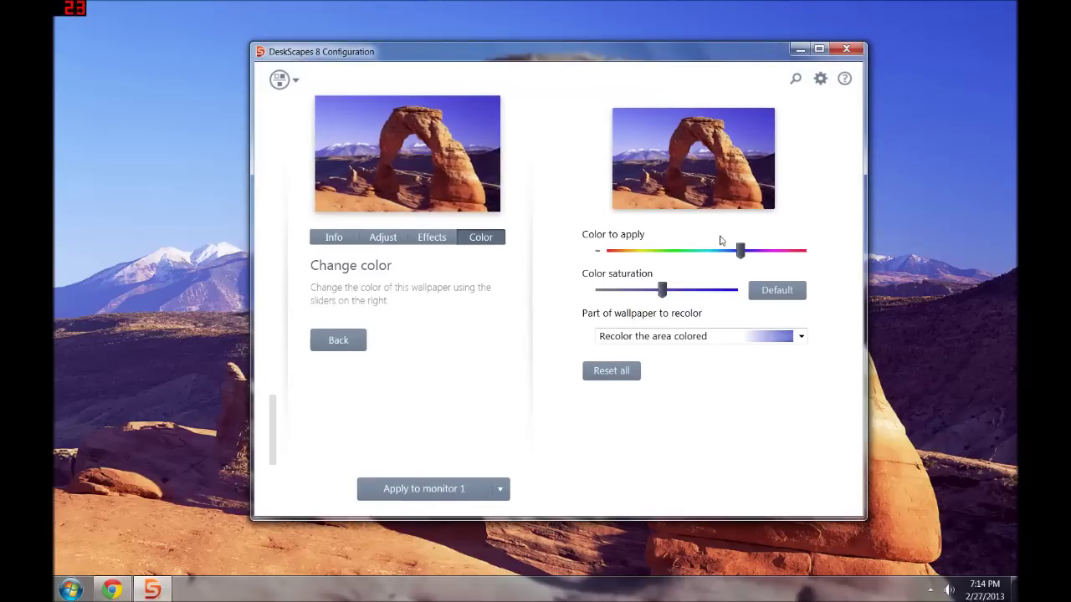
left_click_drag(742, 258, 599, 259)
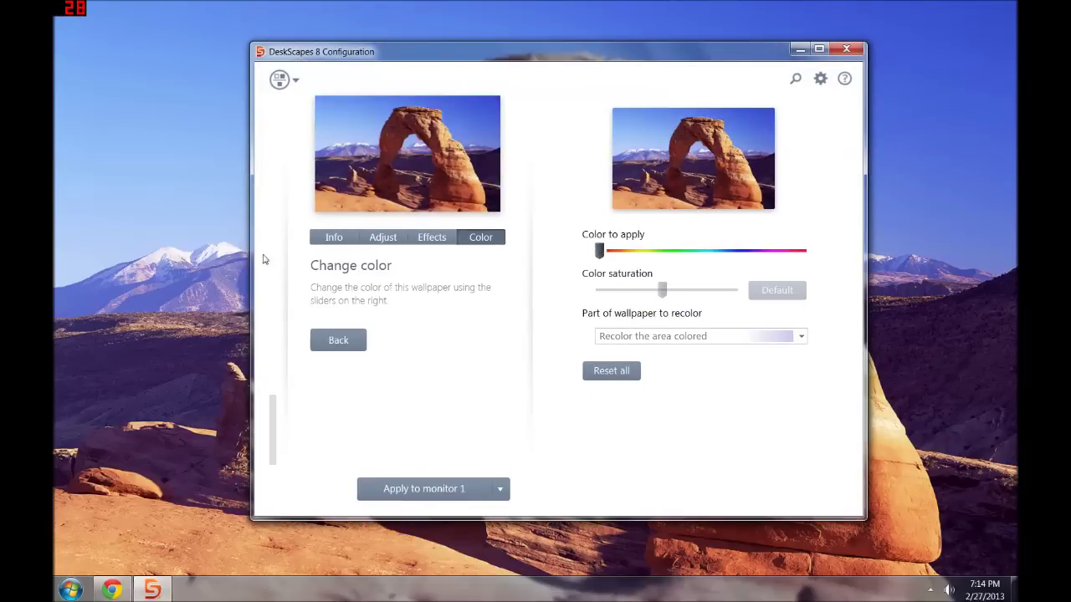
left_click(320, 339)
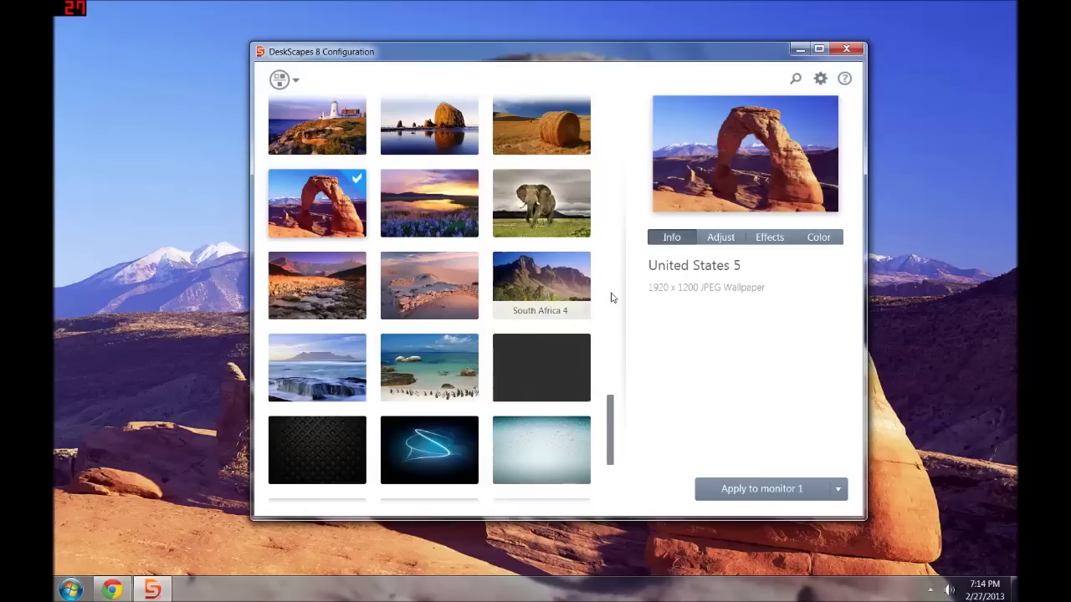
scroll(528, 264, "up", 10)
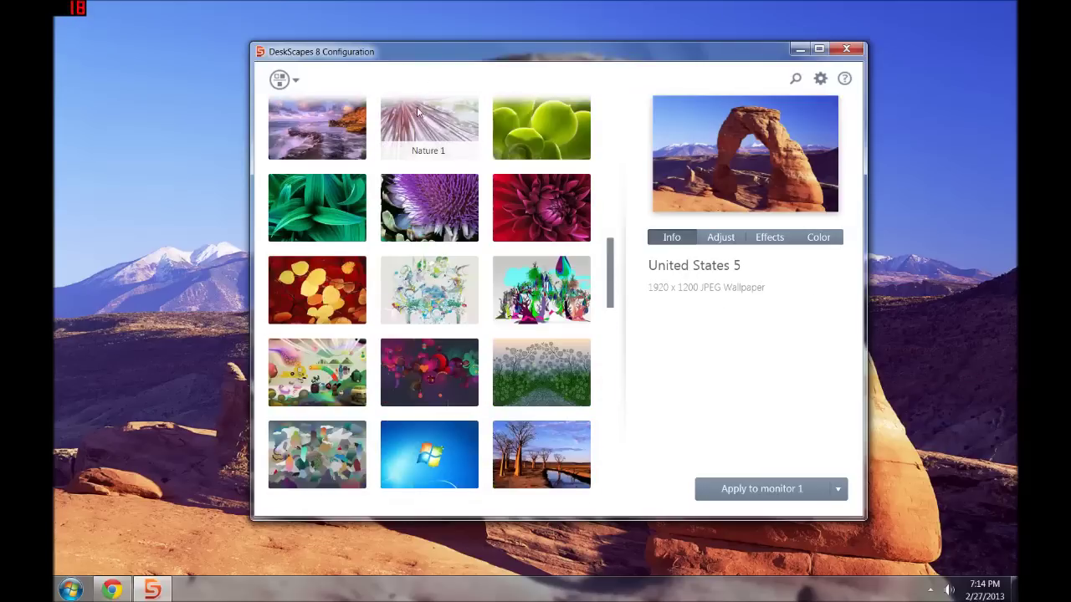
left_click(289, 134)
scroll(430, 159, "up", 5)
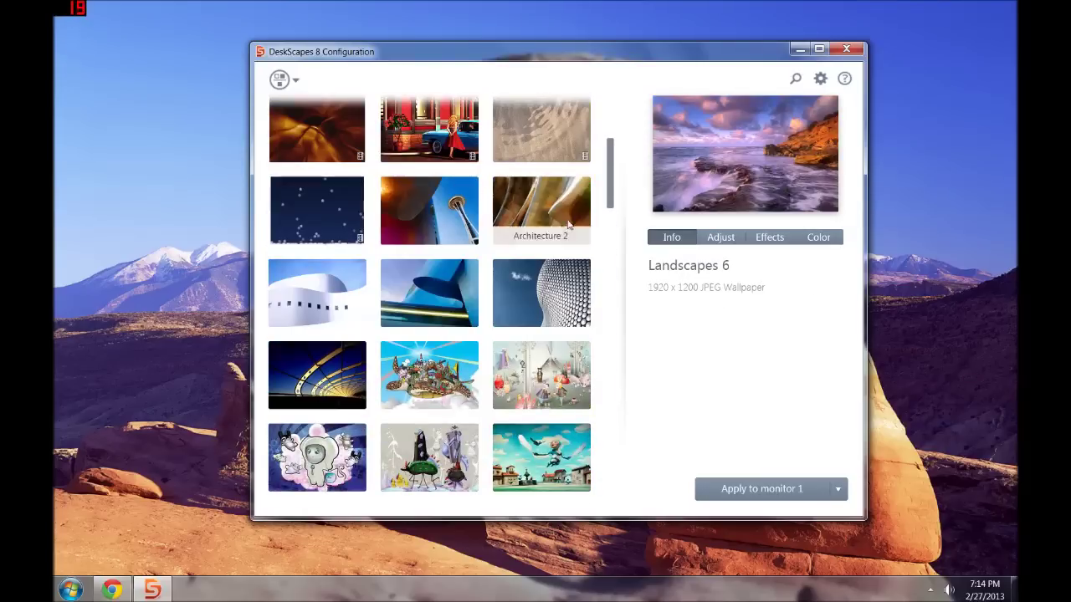
left_click(754, 490)
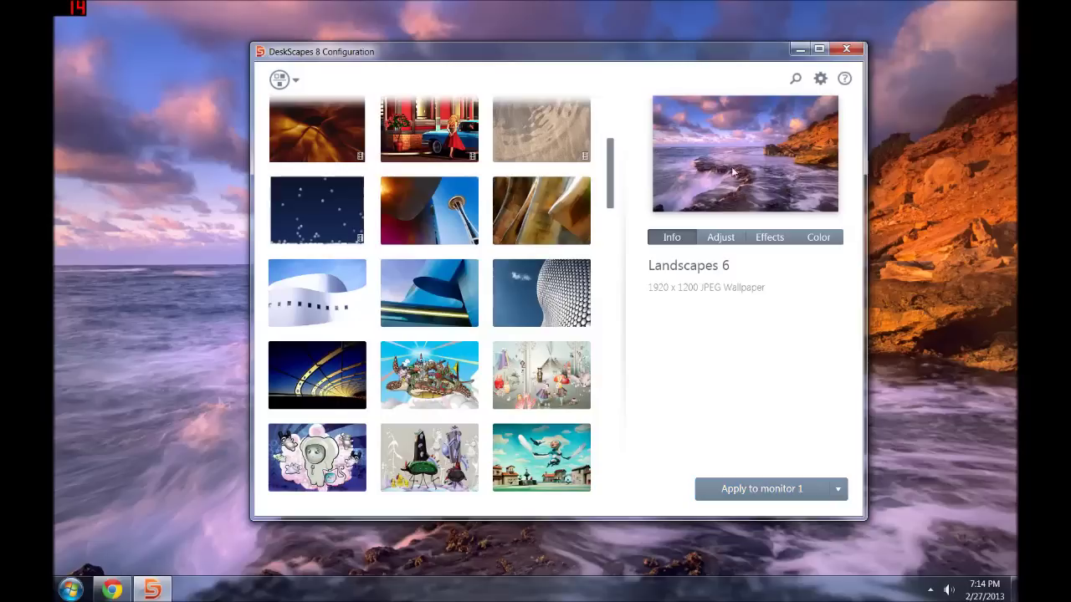
left_click(839, 495)
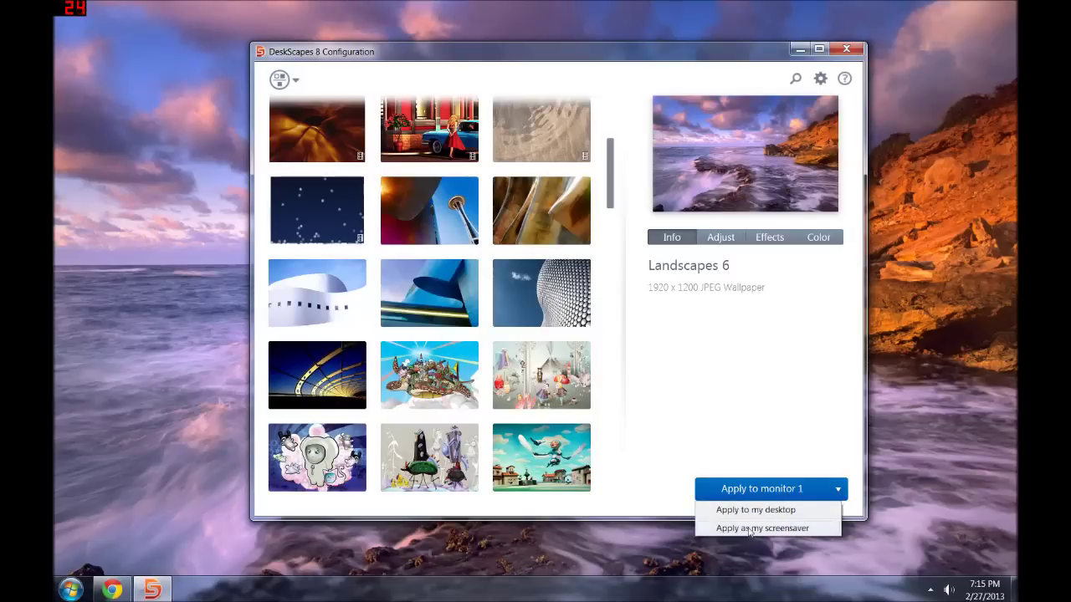
left_click(780, 493)
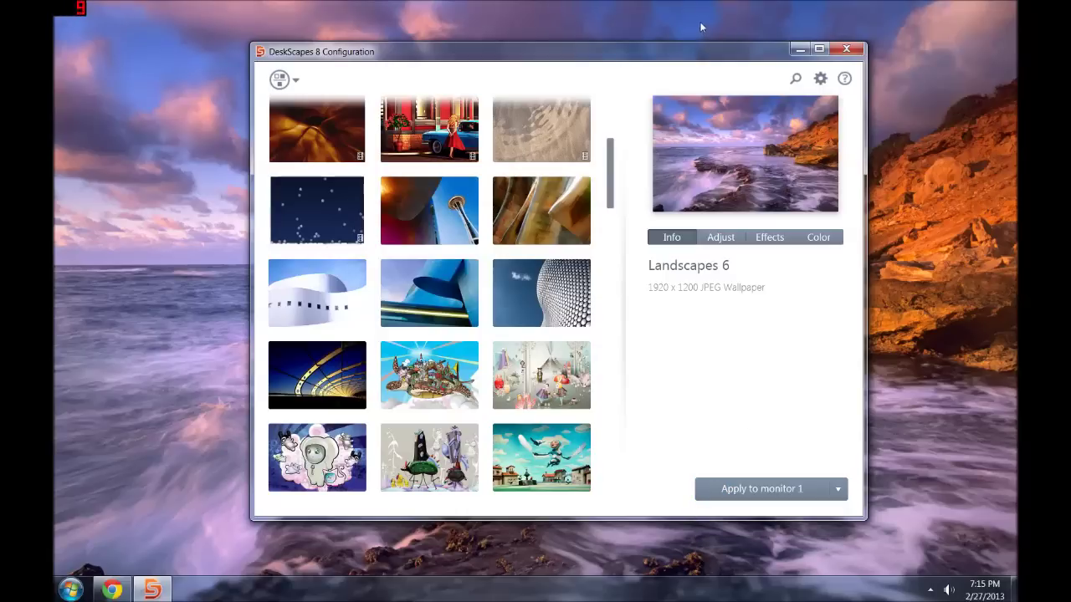
left_click_drag(691, 54, 725, 18)
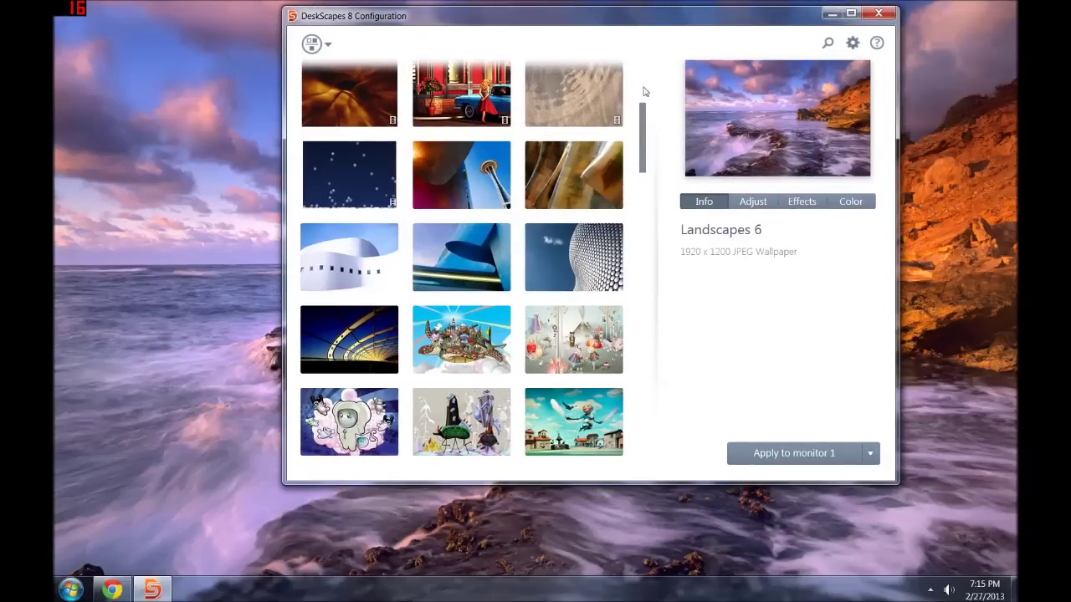
scroll(640, 140, "up", 3)
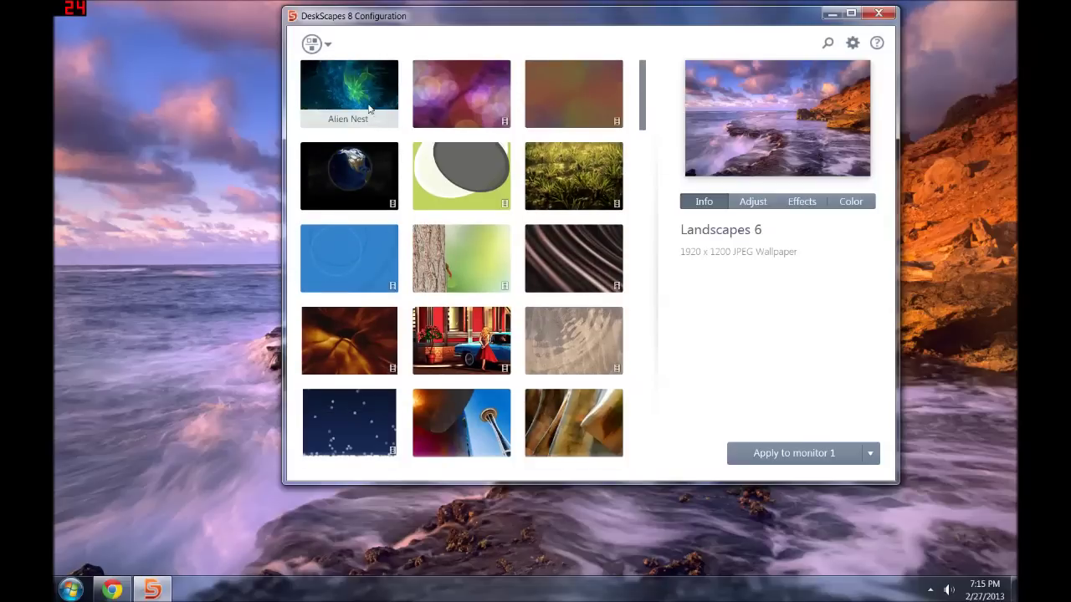
- Apply the animated Desktop Earth dream and move the window aside to view the globe
left_click(361, 168)
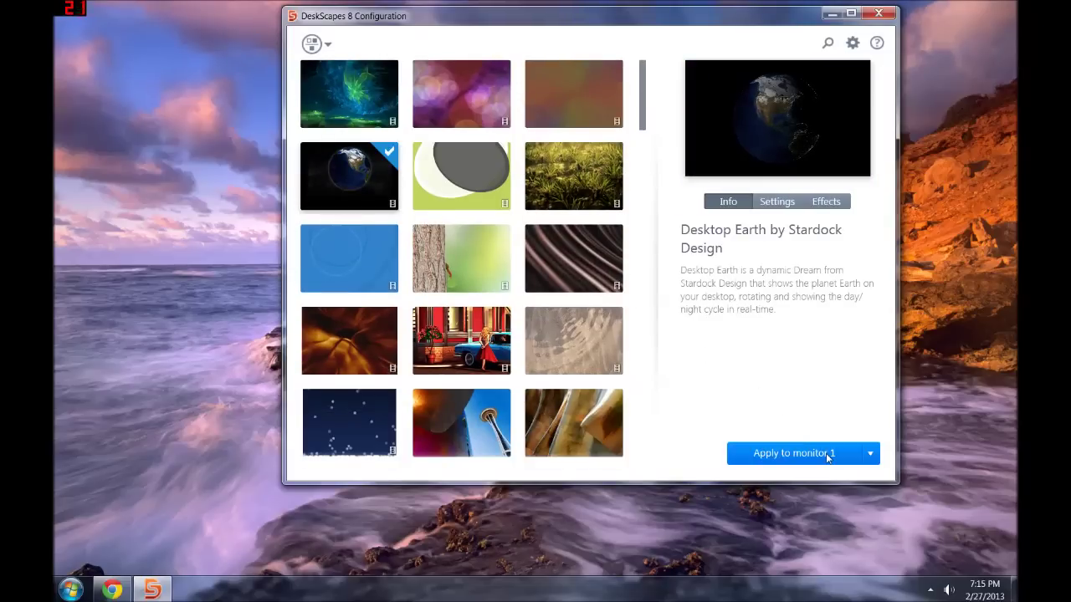
left_click(826, 453)
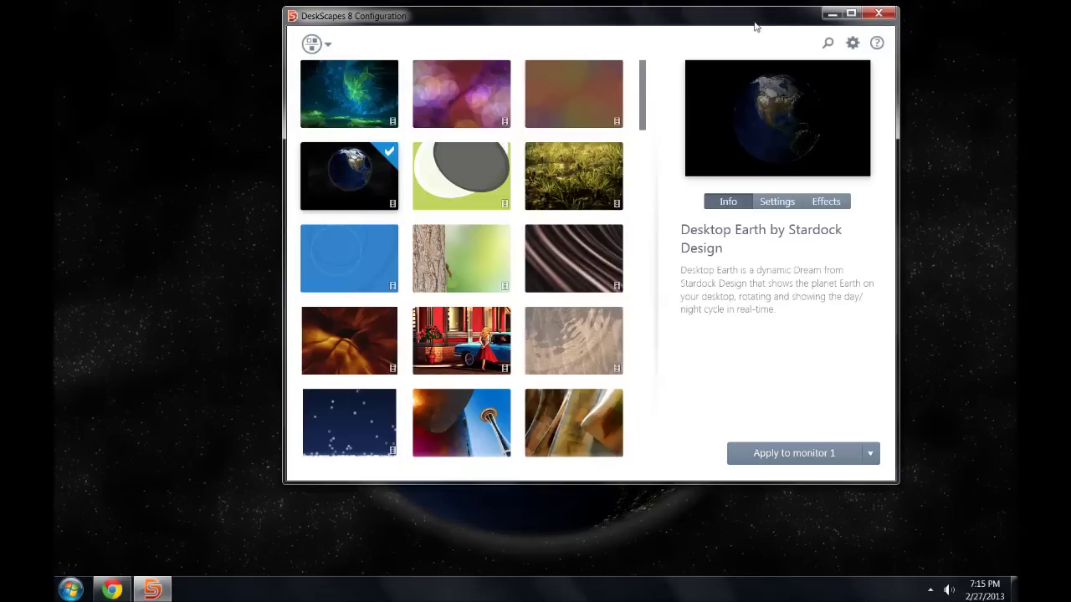
left_click_drag(755, 23, 721, 544)
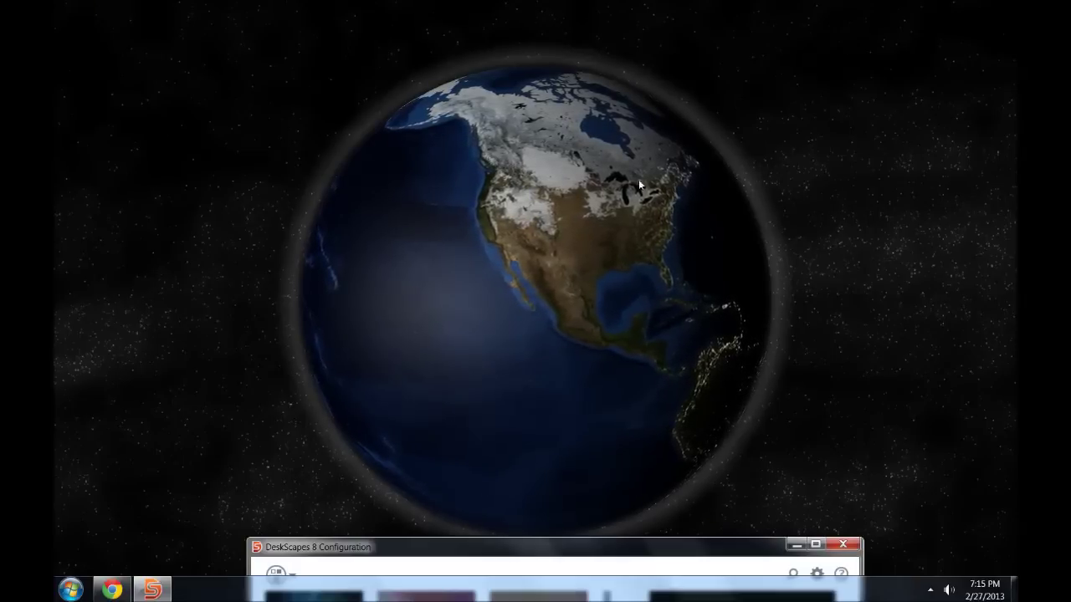
left_click_drag(651, 548, 652, 519)
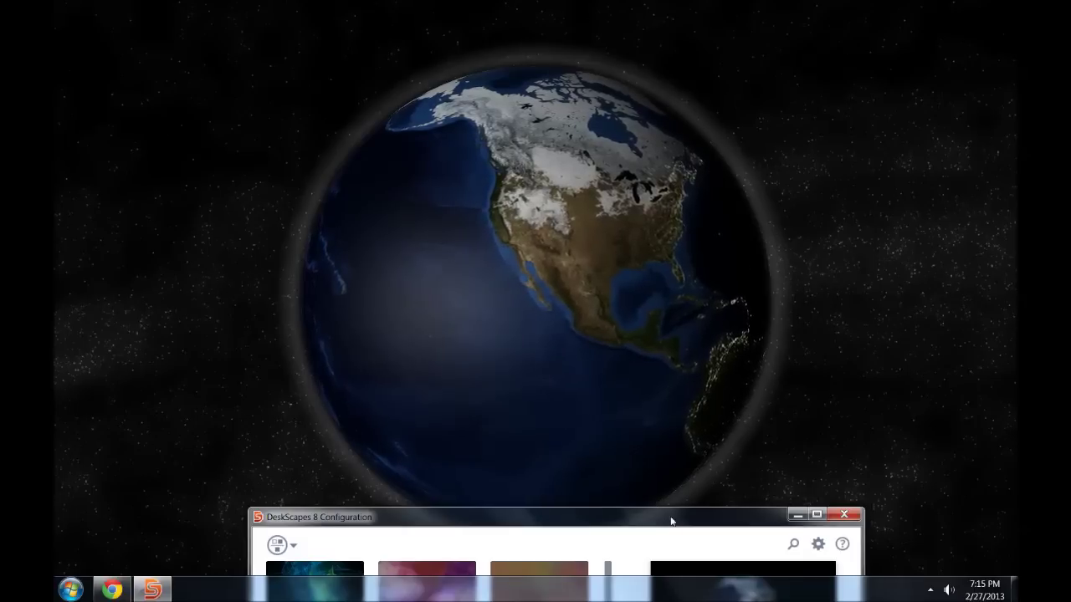
left_click_drag(671, 521, 728, 65)
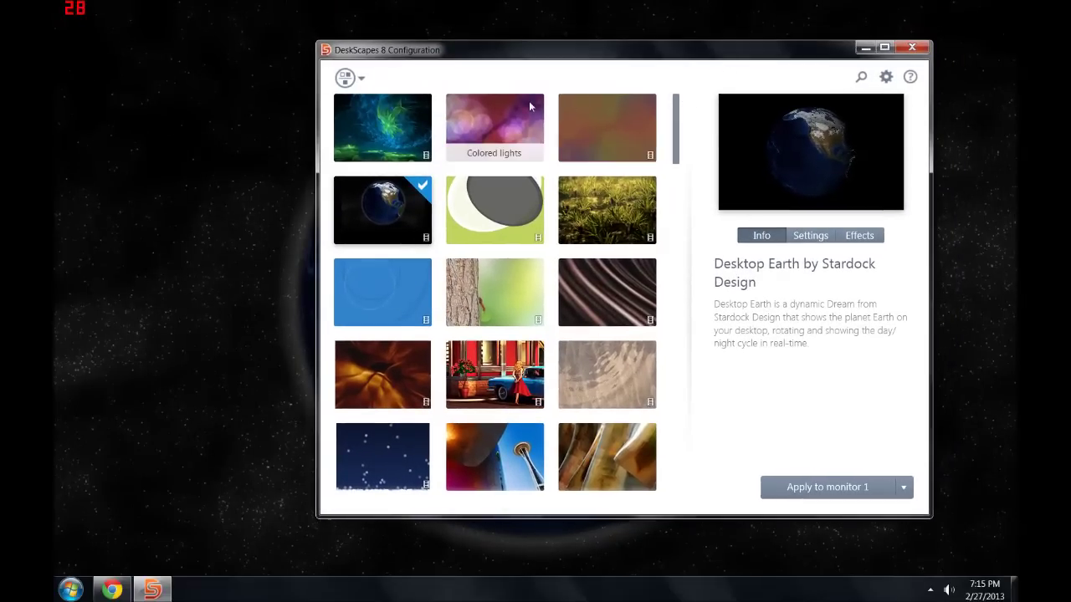
left_click_drag(557, 64, 543, 300)
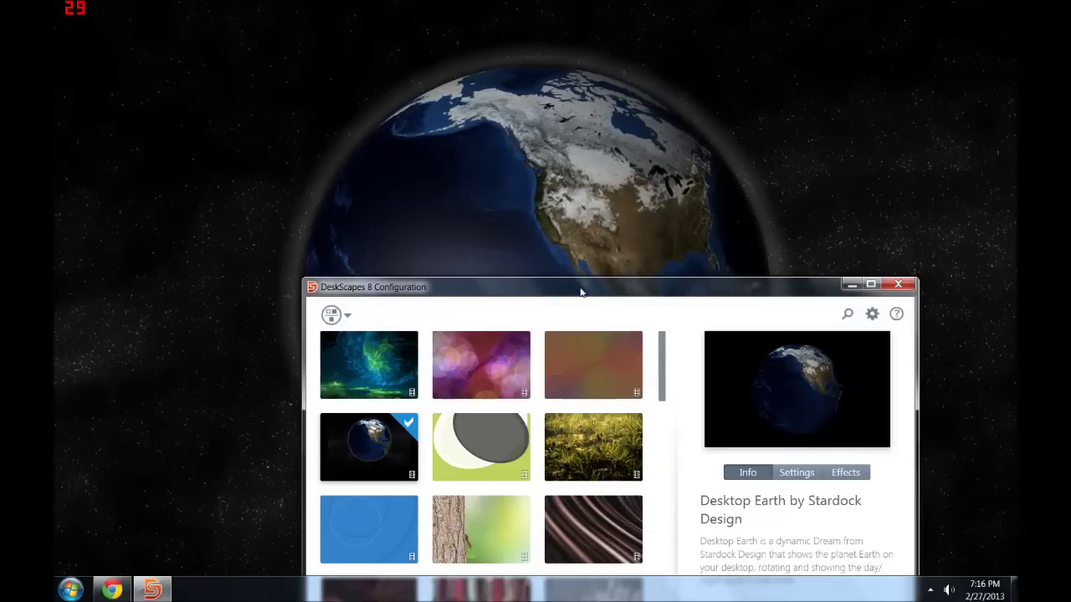
left_click_drag(580, 292, 547, 55)
- Apply the Alien Nest dream as wallpaper, keeping the Fill fit mode
left_click(342, 102)
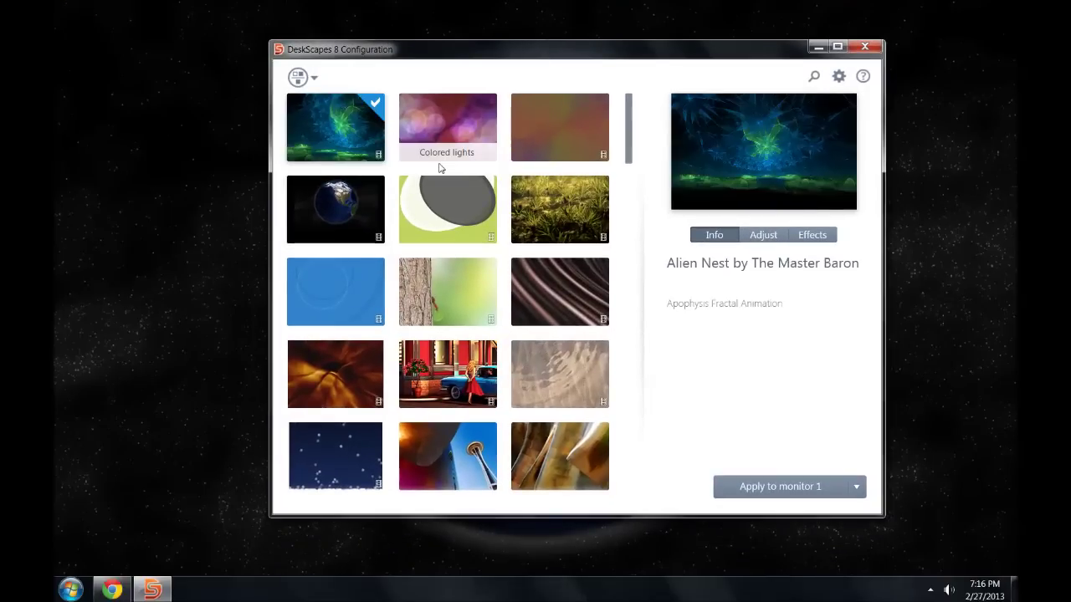
left_click(769, 486)
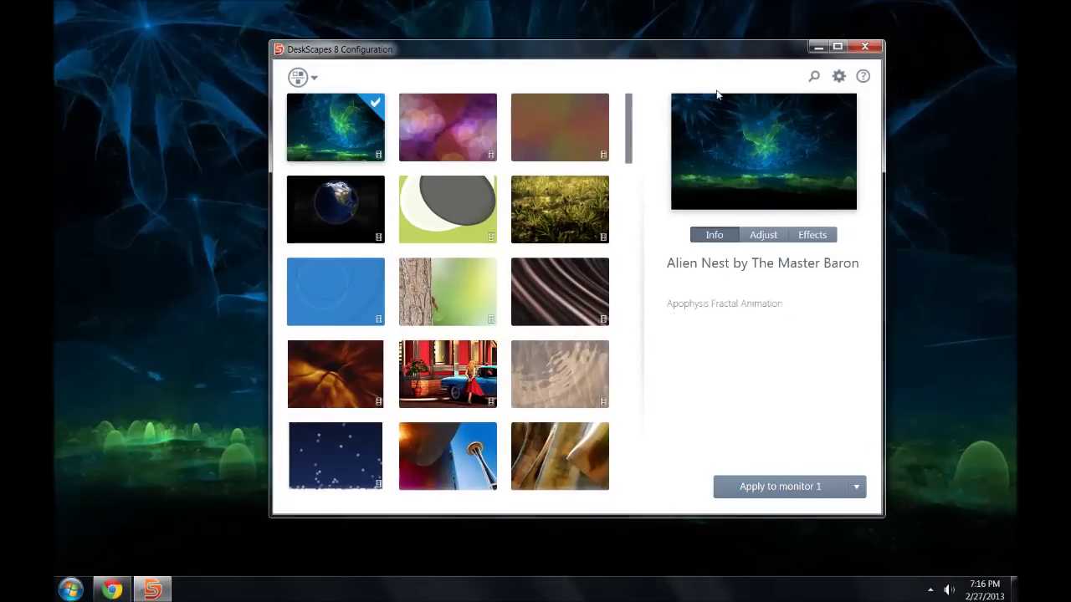
left_click_drag(712, 55, 759, 502)
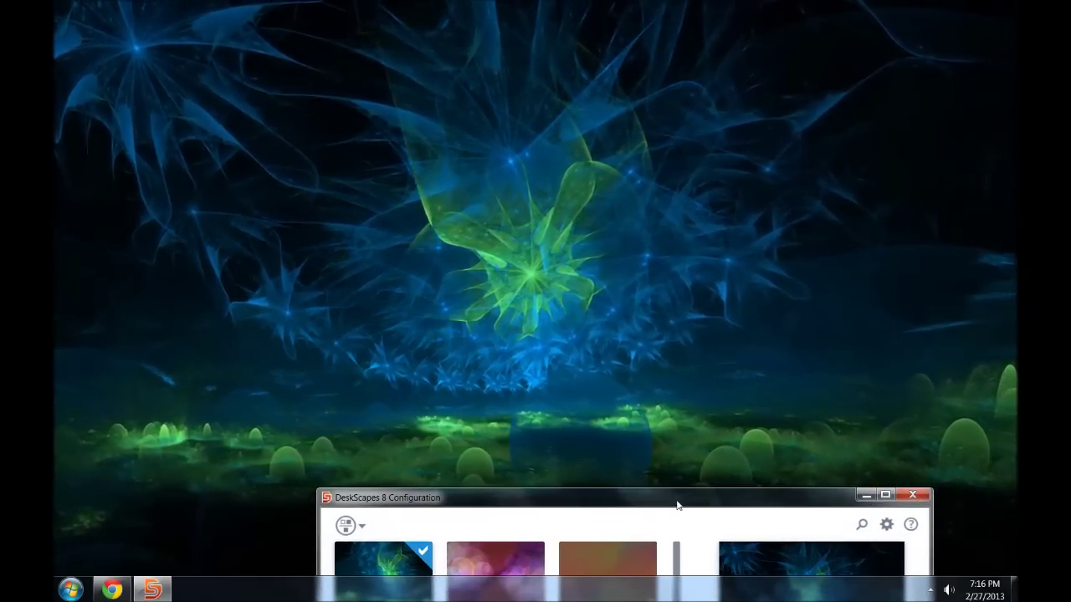
left_click_drag(678, 501, 534, 61)
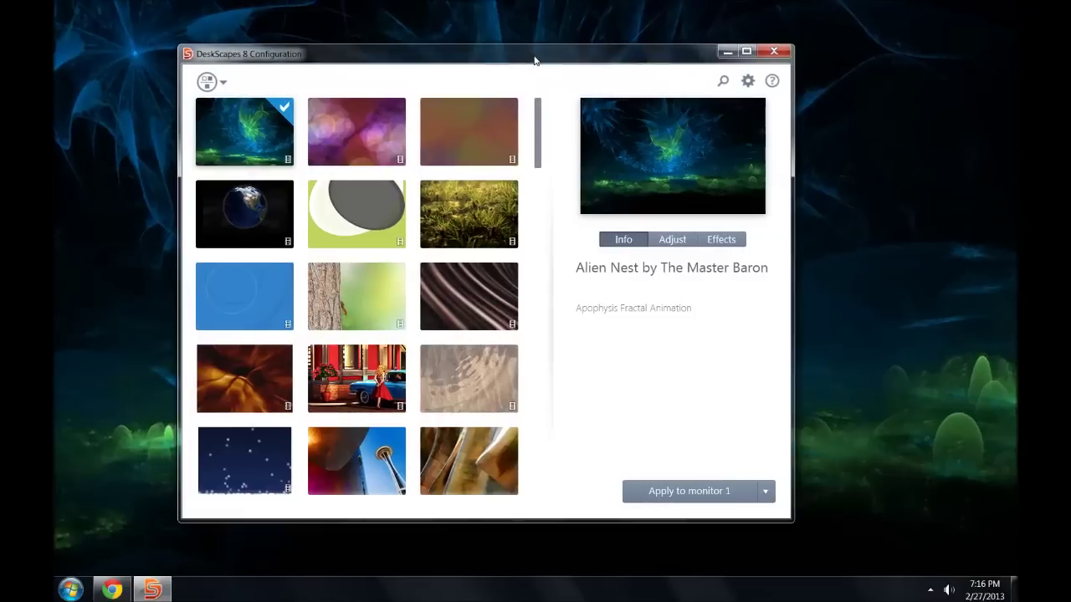
left_click(663, 242)
left_click(702, 345)
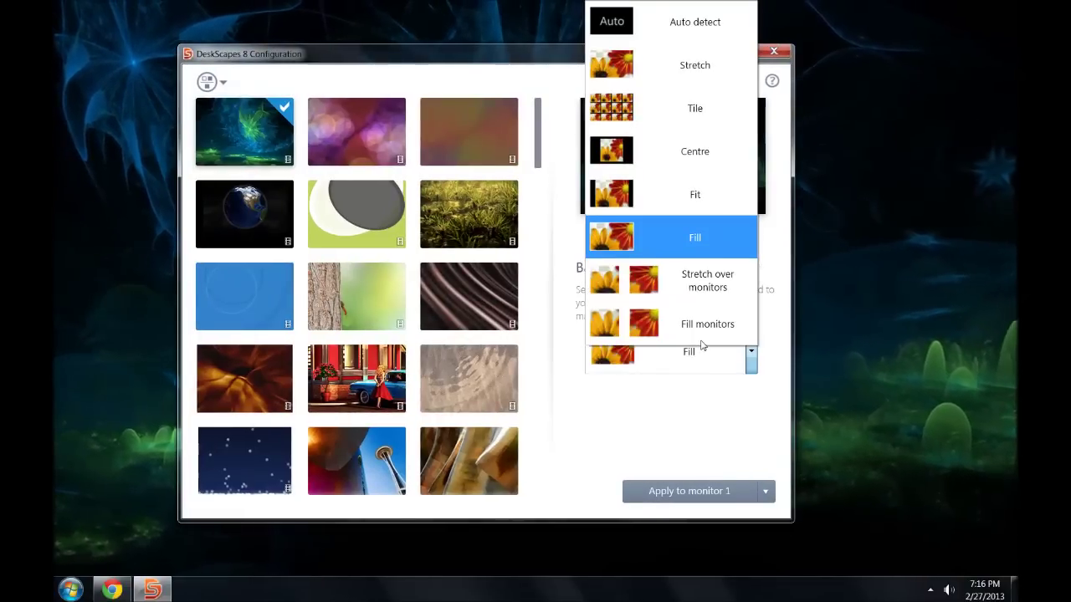
left_click(680, 404)
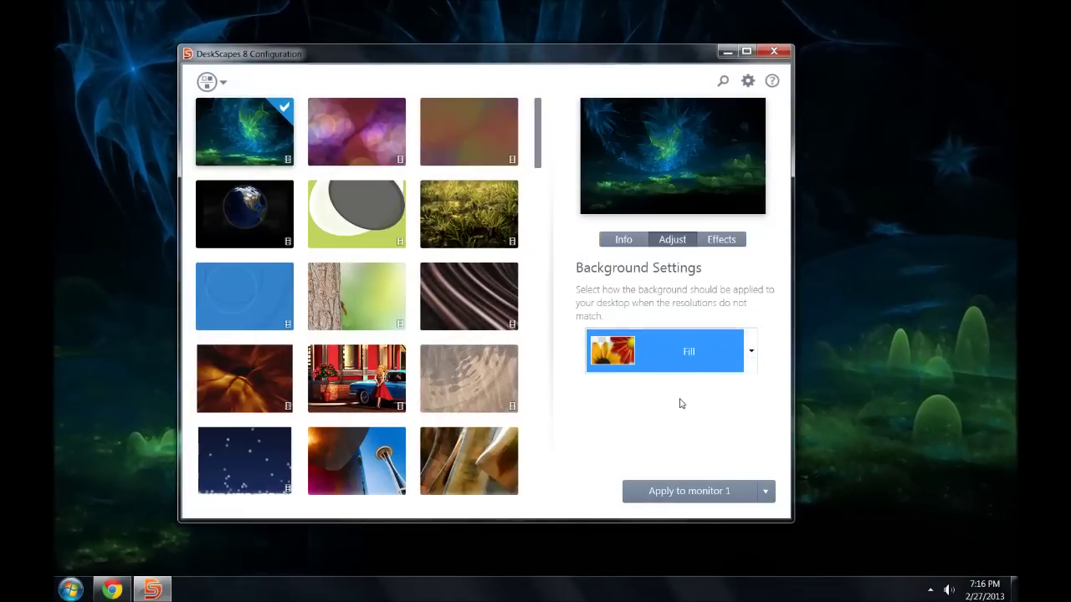
- Apply the Underbright effect to darken the Alien Nest wallpaper
left_click(720, 240)
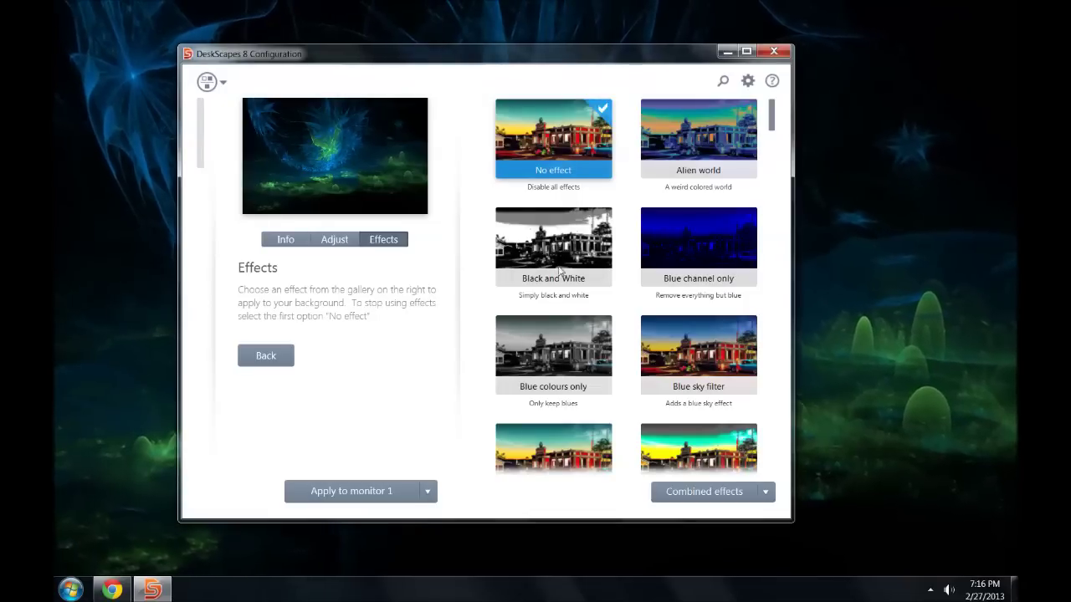
scroll(596, 301, "down", 5)
scroll(628, 289, "down", 5)
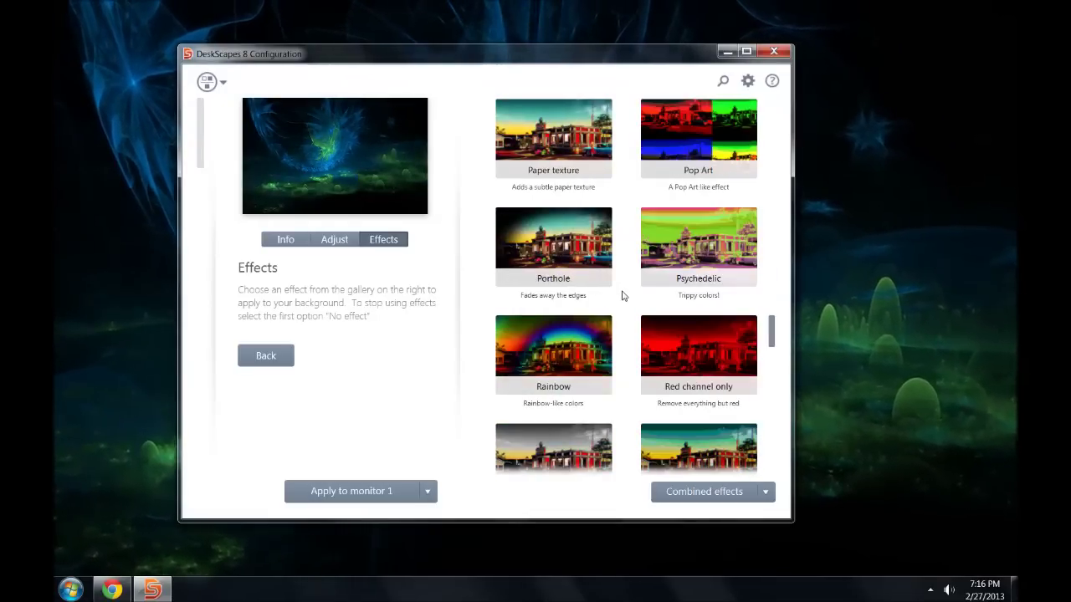
scroll(631, 288, "down", 6)
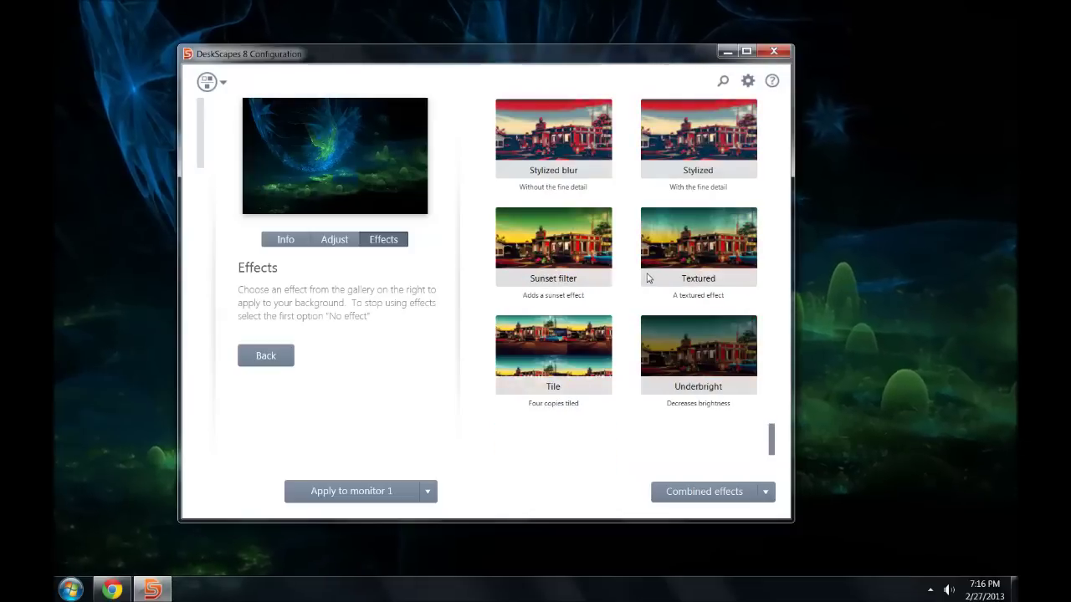
scroll(646, 278, "up", 5)
scroll(648, 284, "down", 5)
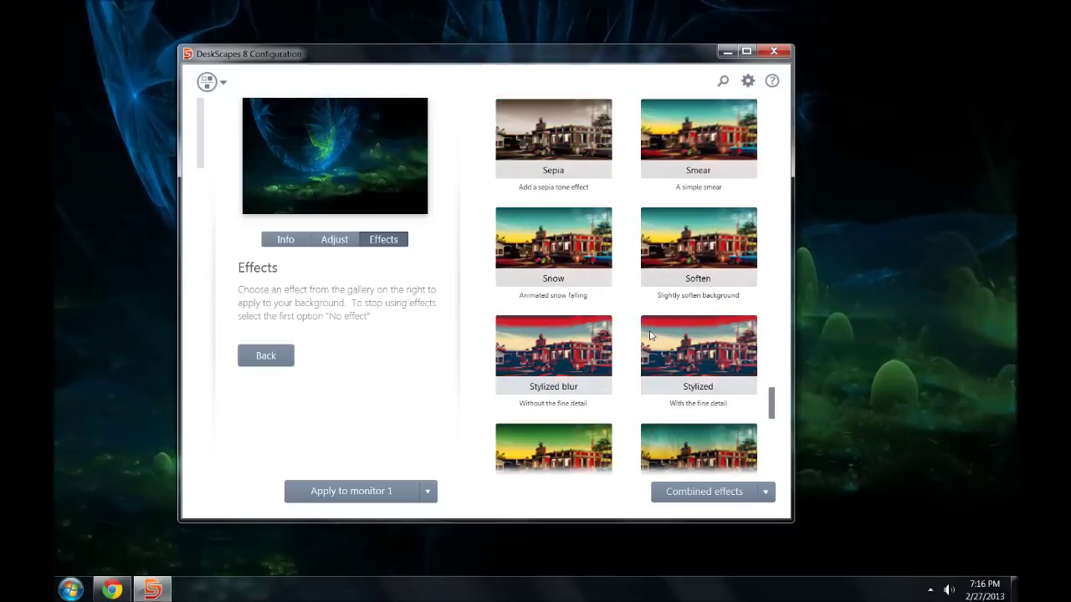
left_click(688, 270)
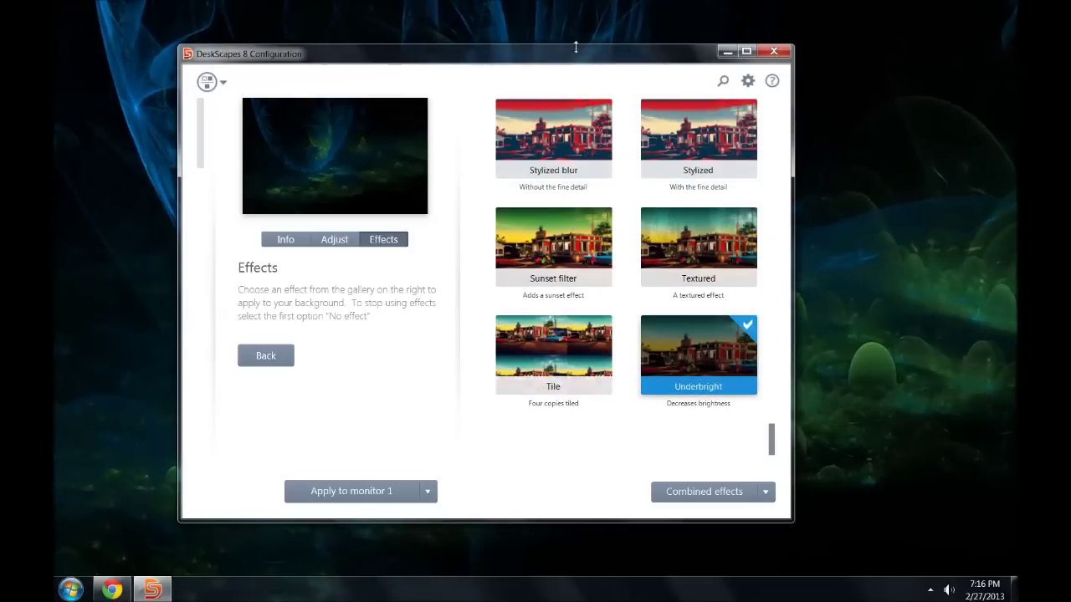
left_click_drag(576, 48, 601, 56)
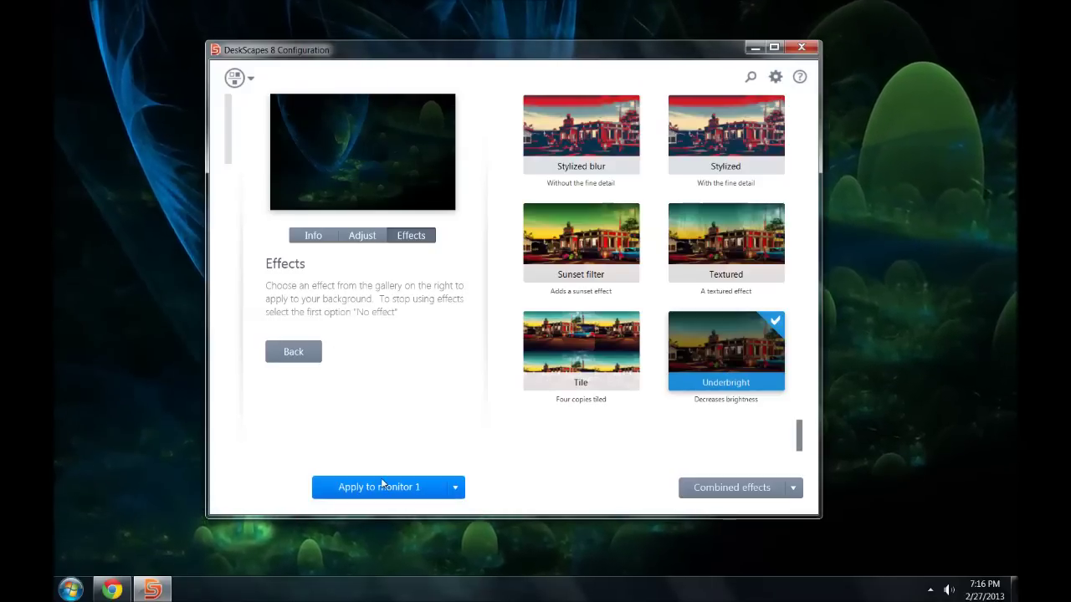
left_click(381, 485)
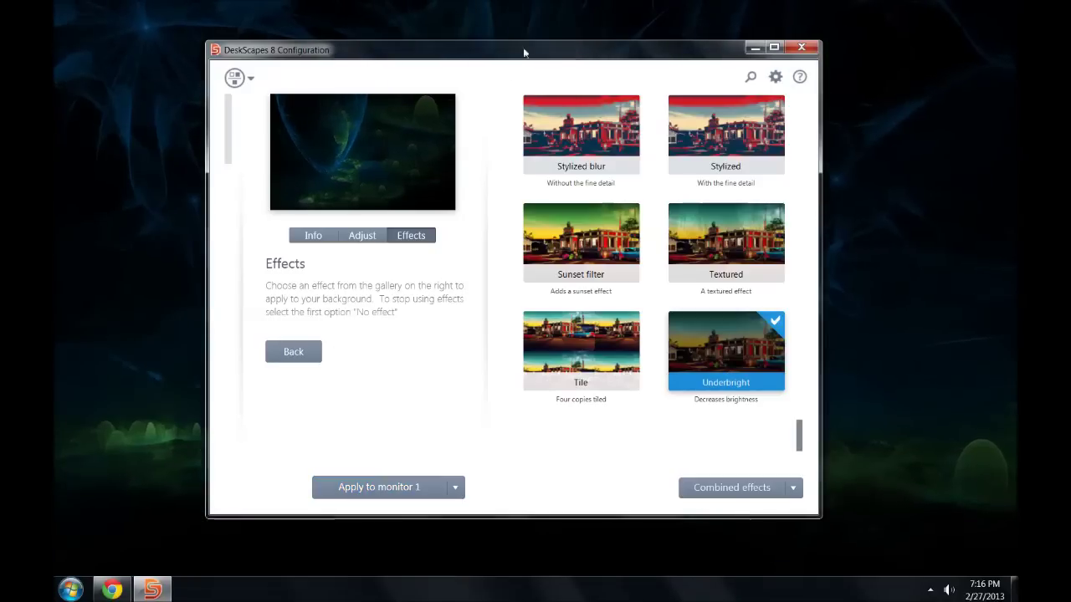
left_click_drag(527, 53, 597, 501)
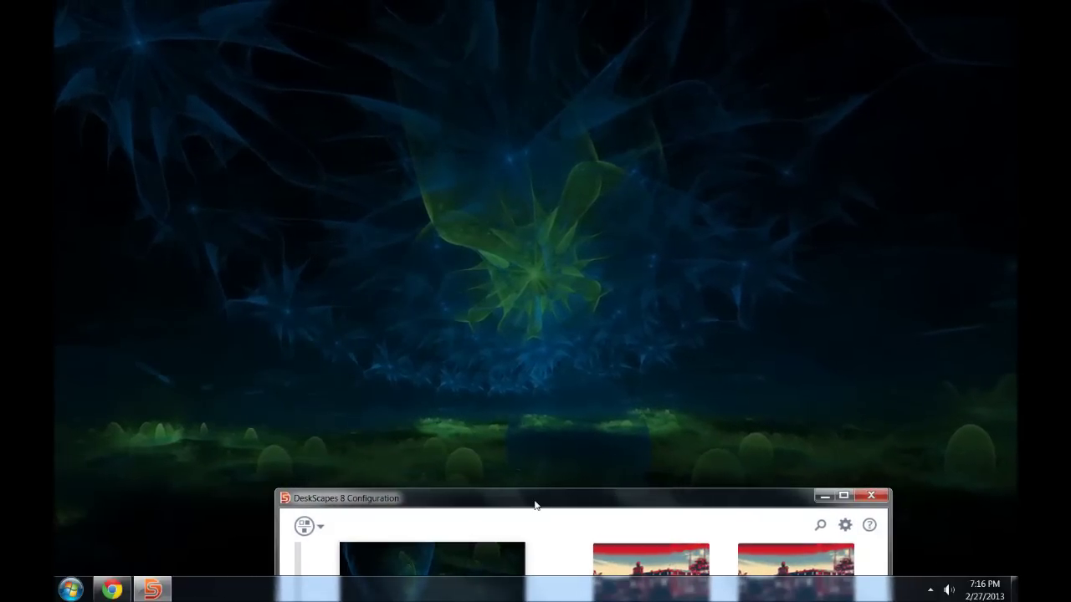
left_click_drag(535, 504, 583, 444)
left_click_drag(466, 452, 320, 62)
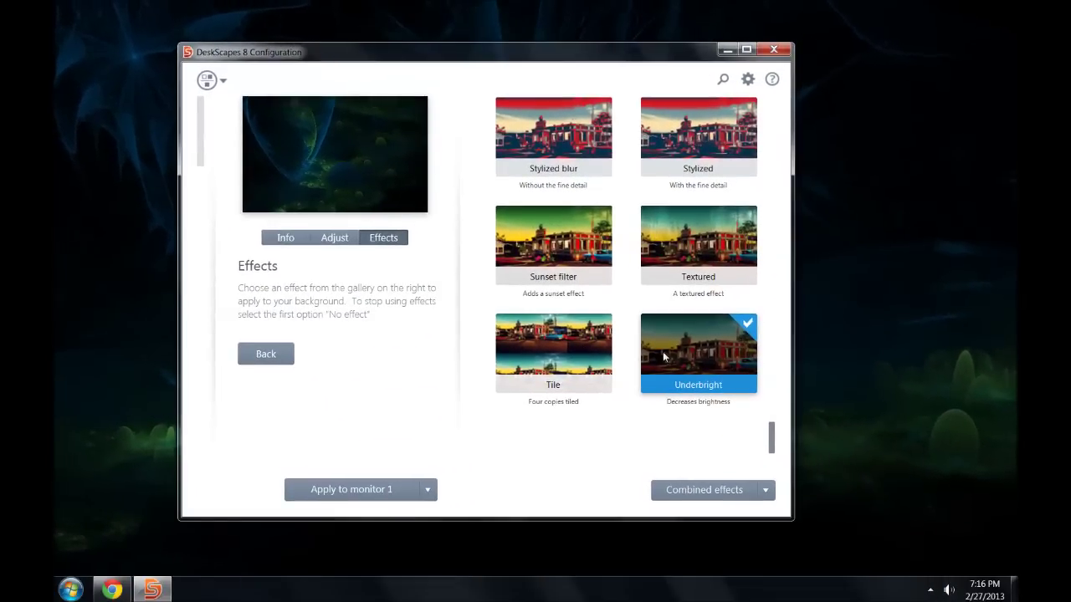
- Replace Underbright with the Textured effect and return to the dream gallery
left_click(688, 251)
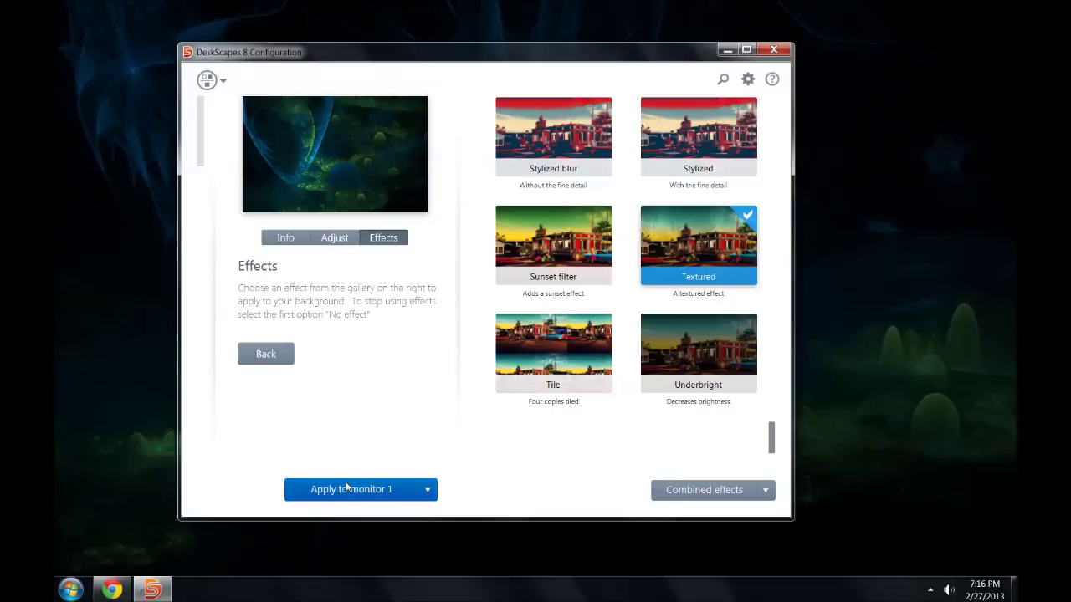
left_click(347, 489)
left_click_drag(584, 56, 685, 447)
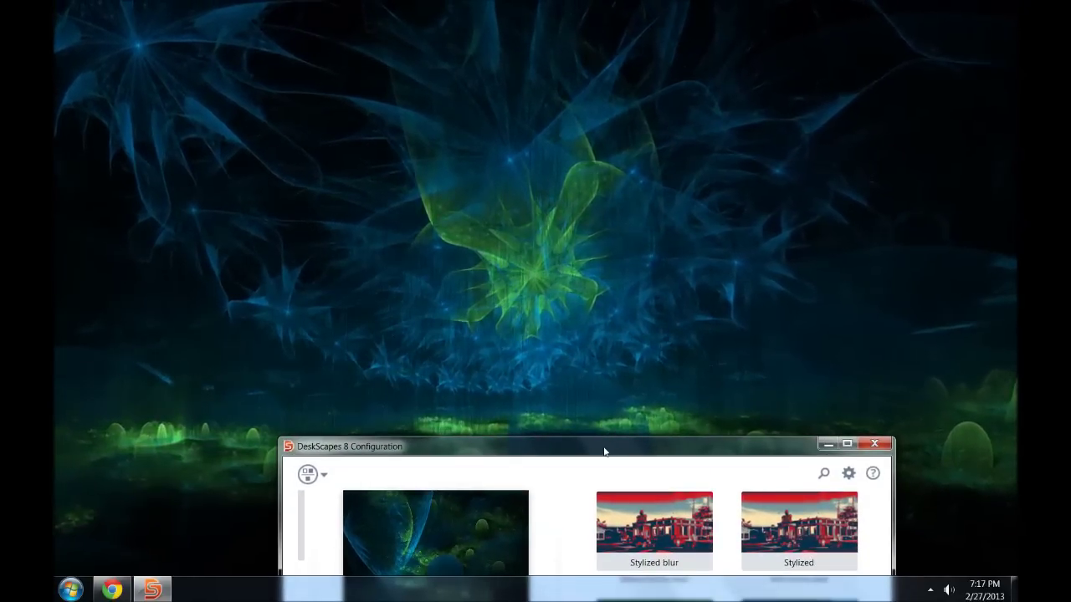
left_click_drag(604, 443, 552, 94)
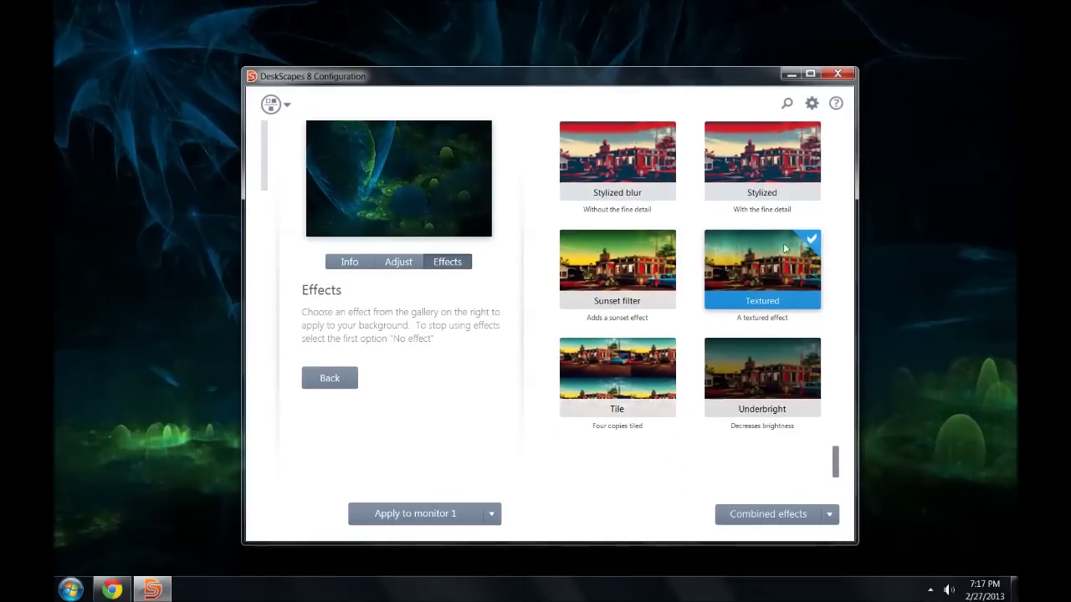
left_click(319, 375)
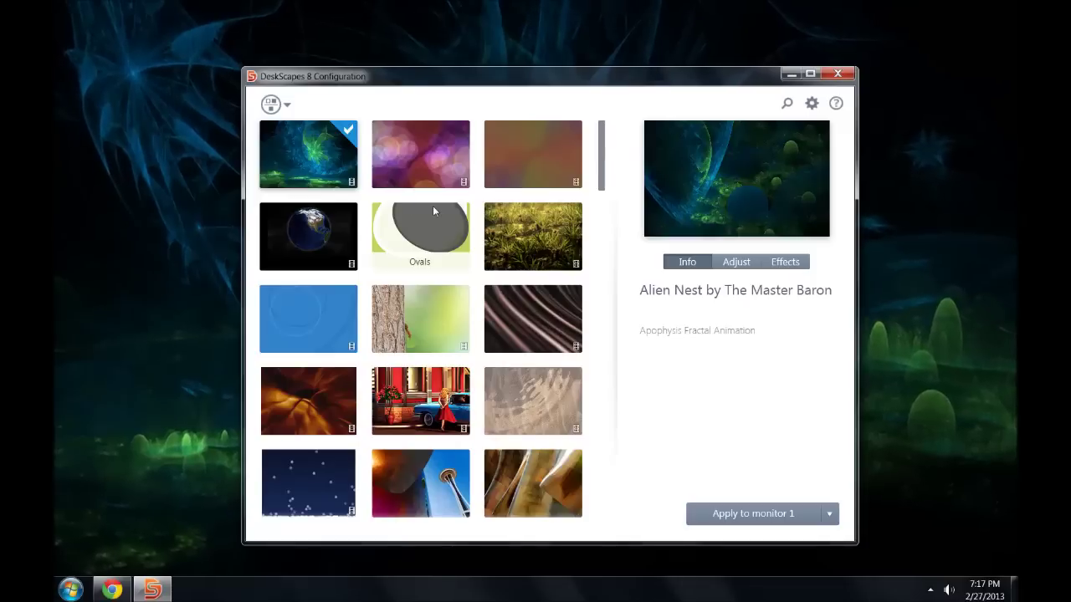
- Apply the Spring 2013 tree-and-leaves dream and shift the window to view it
left_click(552, 241)
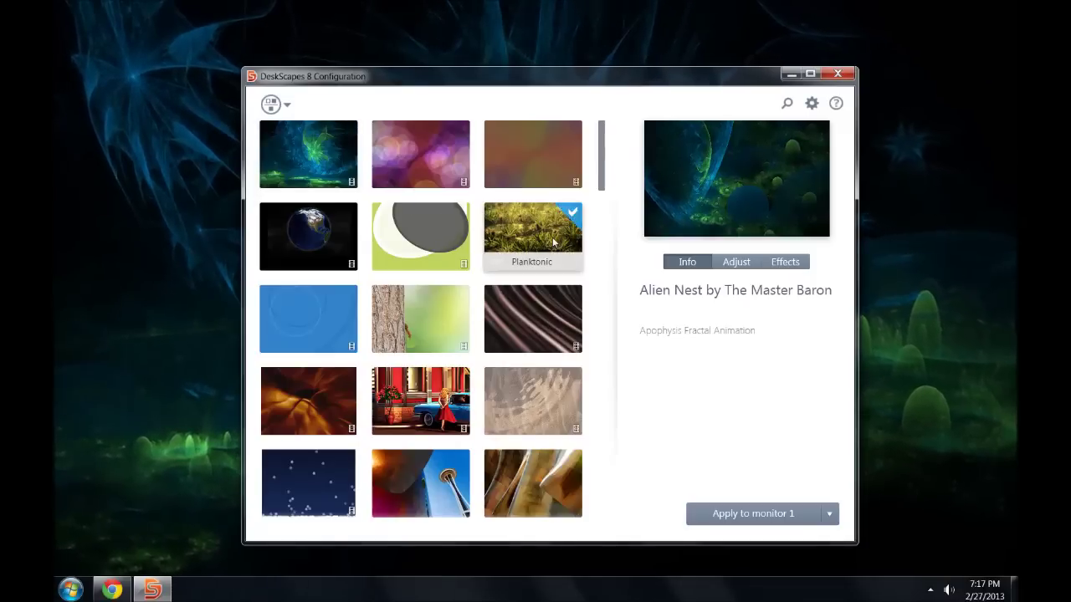
left_click(421, 318)
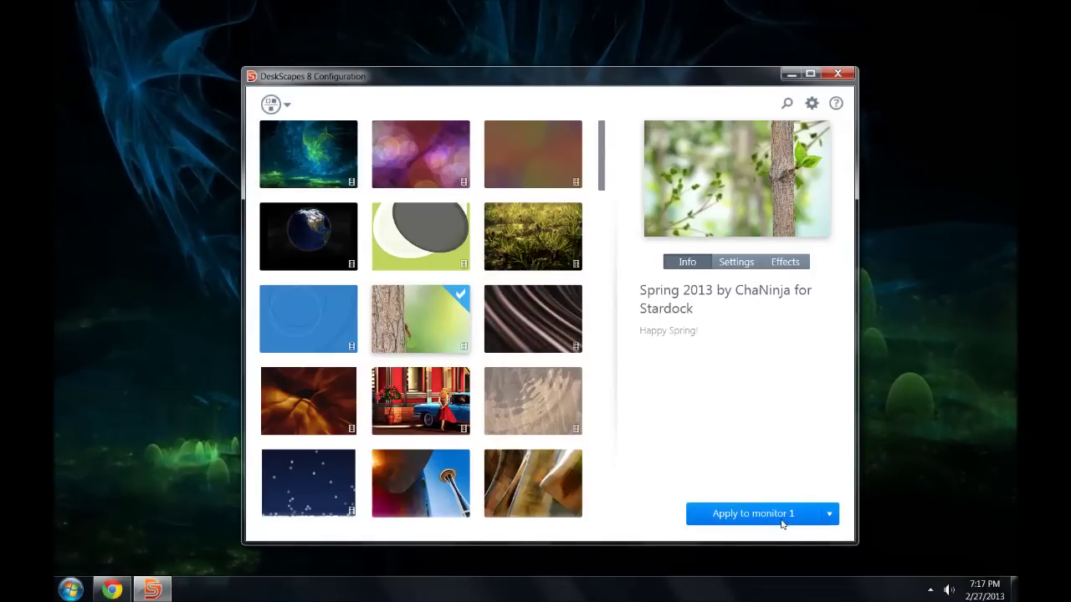
left_click(781, 516)
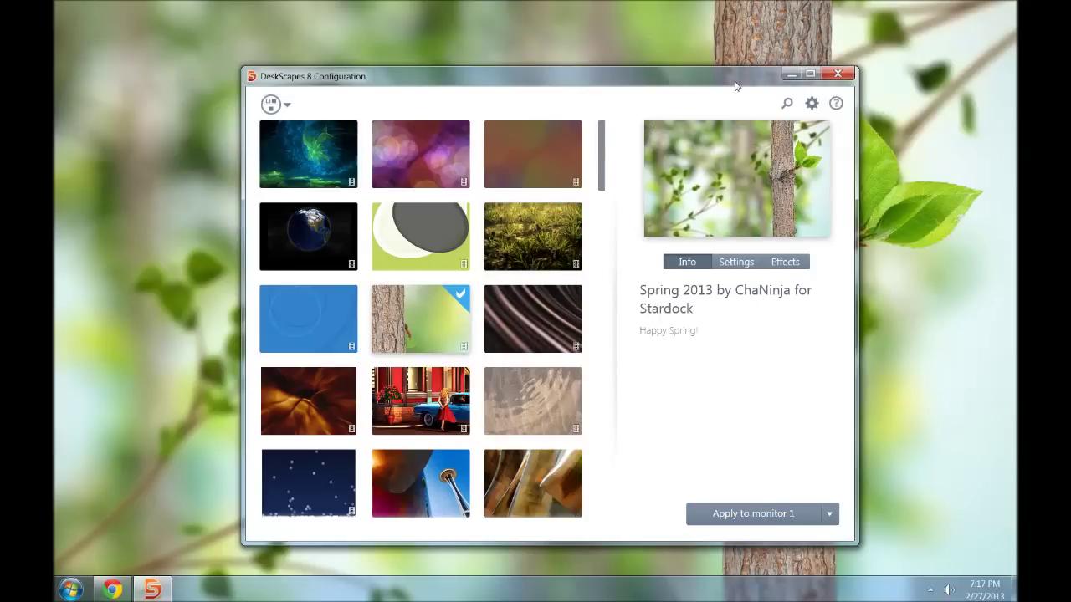
left_click_drag(735, 86, 458, 69)
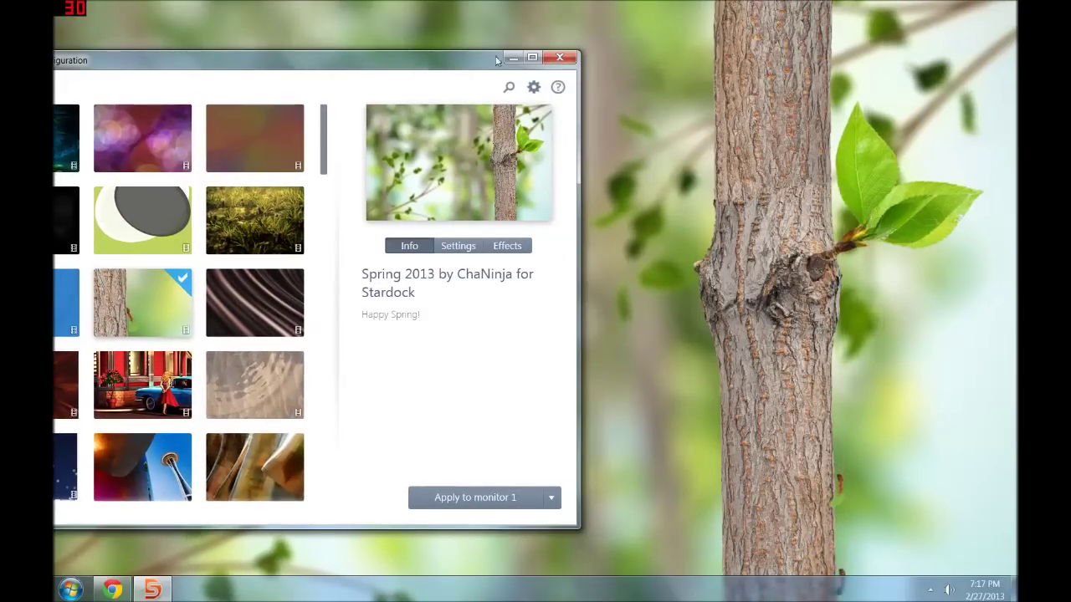
left_click_drag(496, 61, 770, 55)
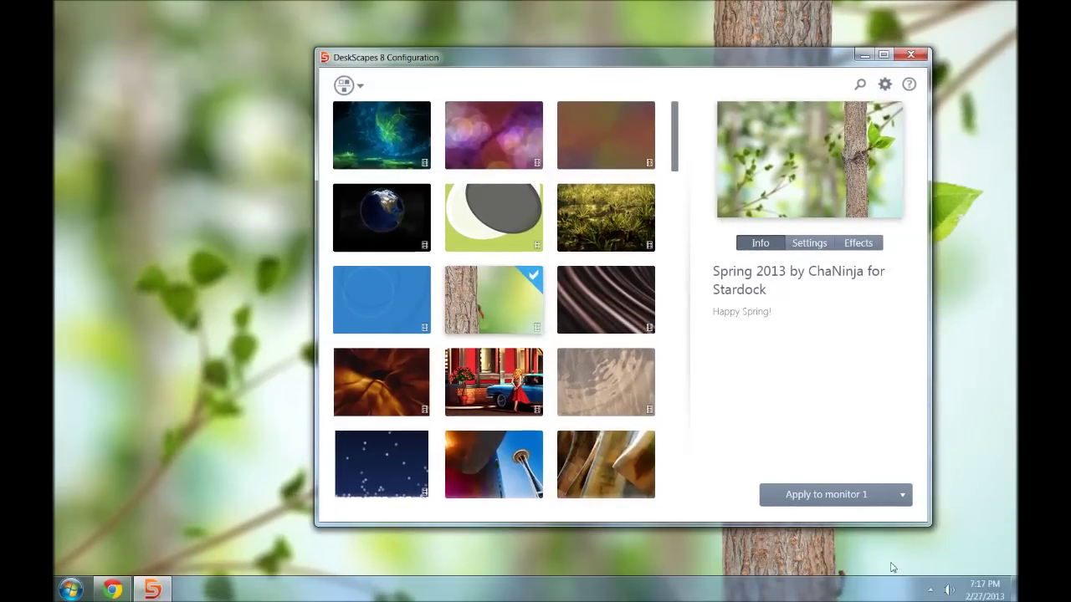
left_click_drag(812, 58, 764, 24)
- Apply Water Dream to monitor 1, confirming its ground image stays Sand
left_click(620, 342)
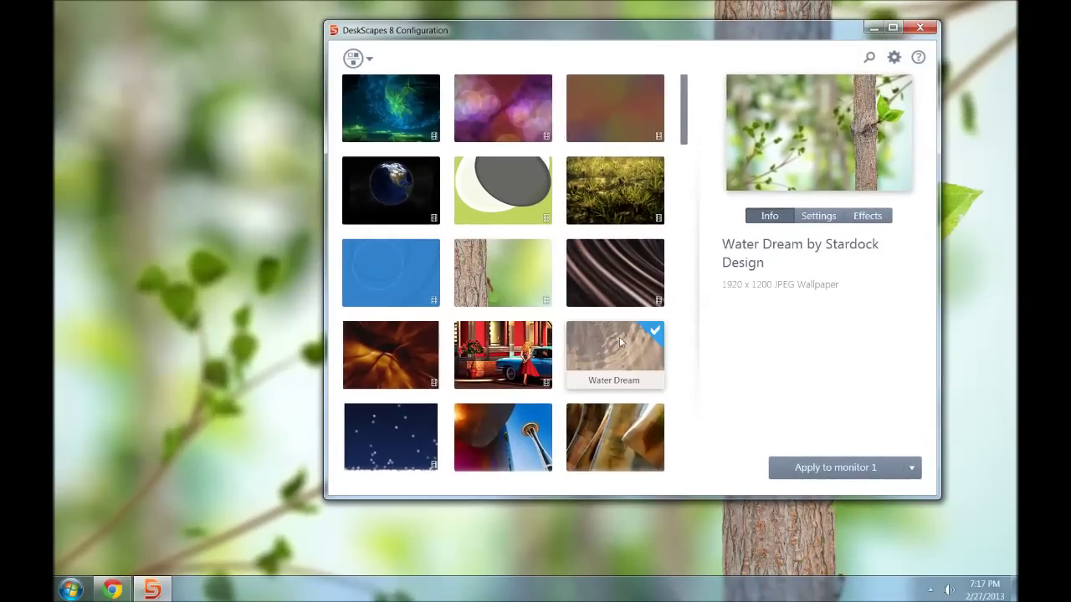
left_click(844, 473)
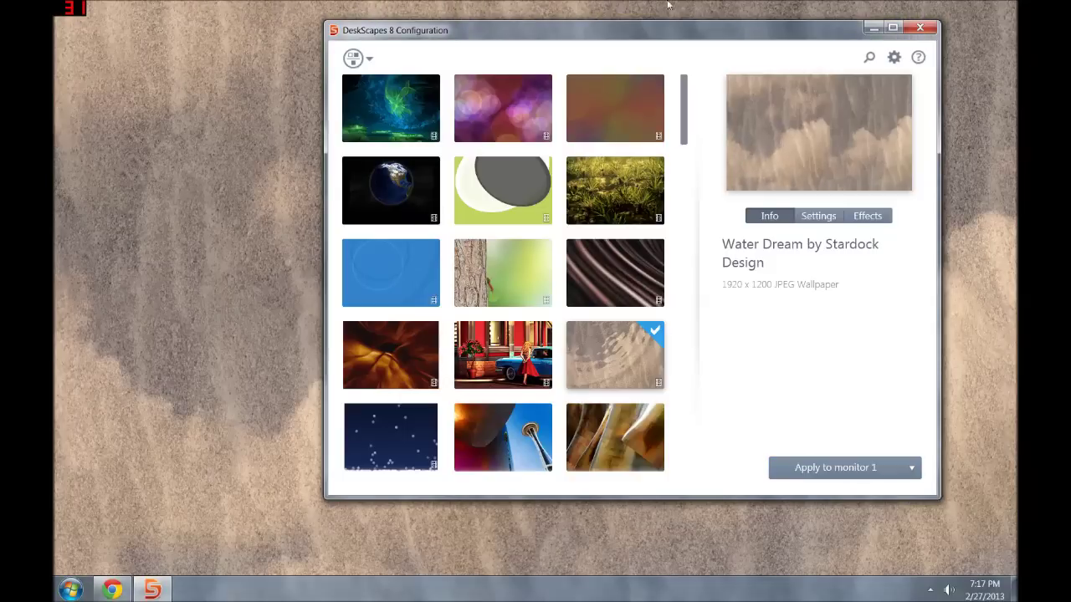
left_click(835, 219)
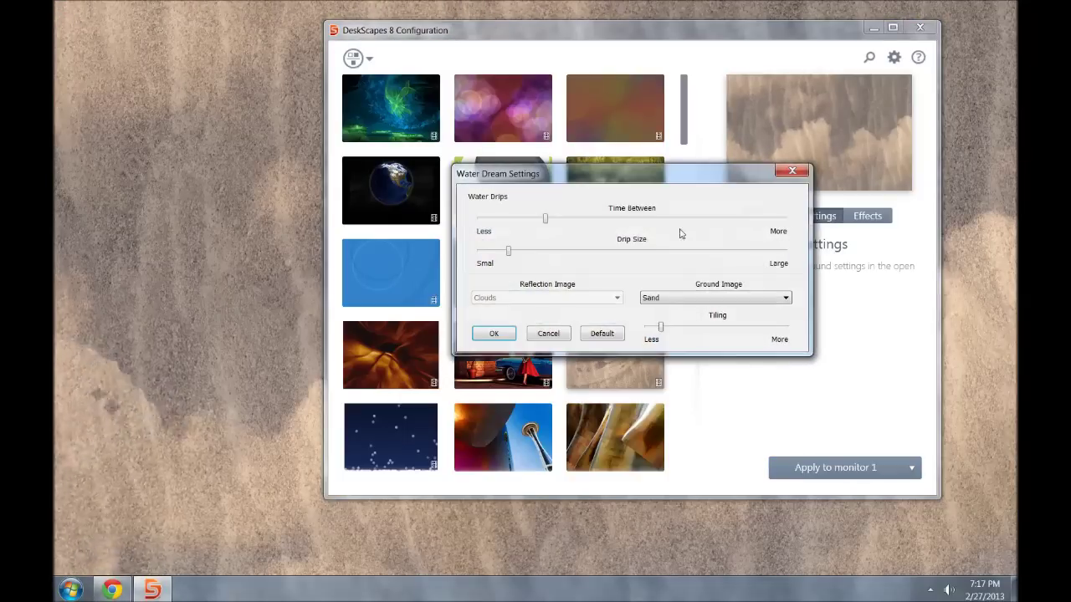
left_click(681, 299)
left_click(692, 304)
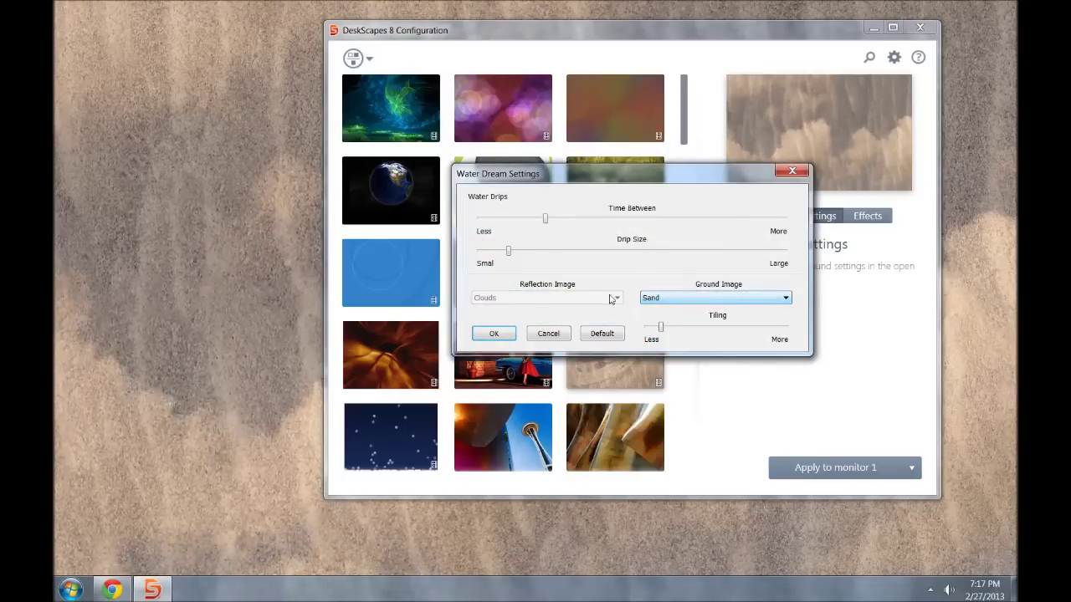
left_click(791, 173)
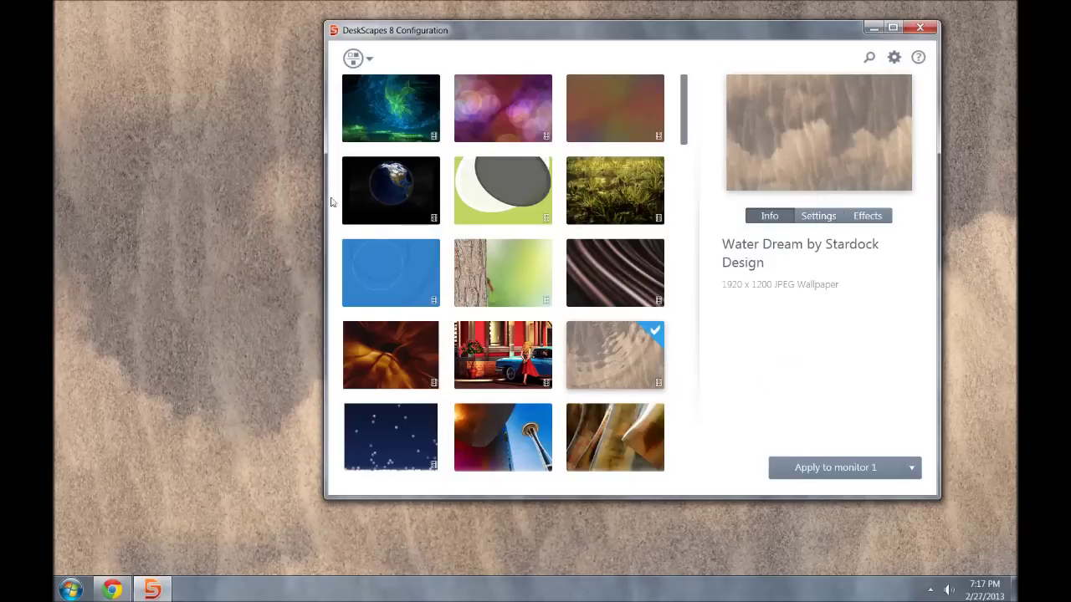
- Open WinCustomize's Dream gallery via 'Download more backgrounds from WinCustomize'
left_click_drag(540, 36, 509, 44)
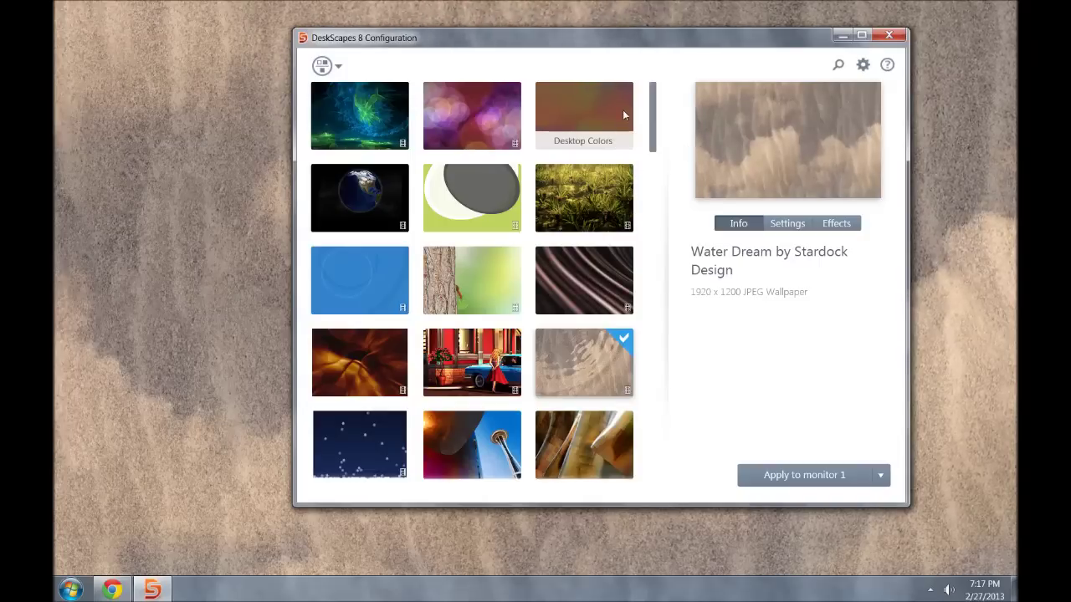
scroll(623, 109, "down", 15)
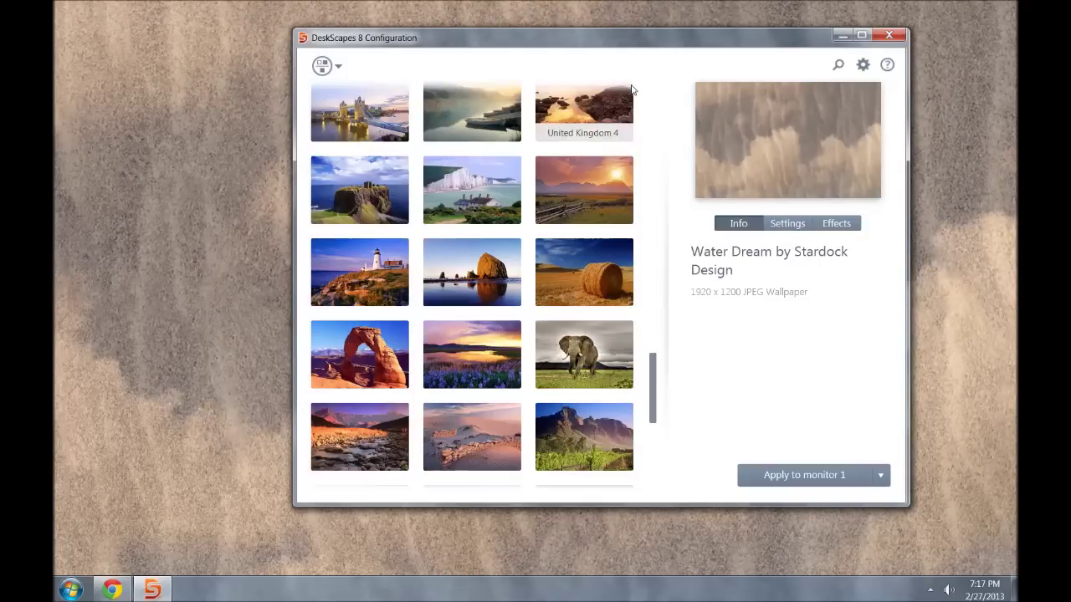
scroll(632, 91, "down", 5)
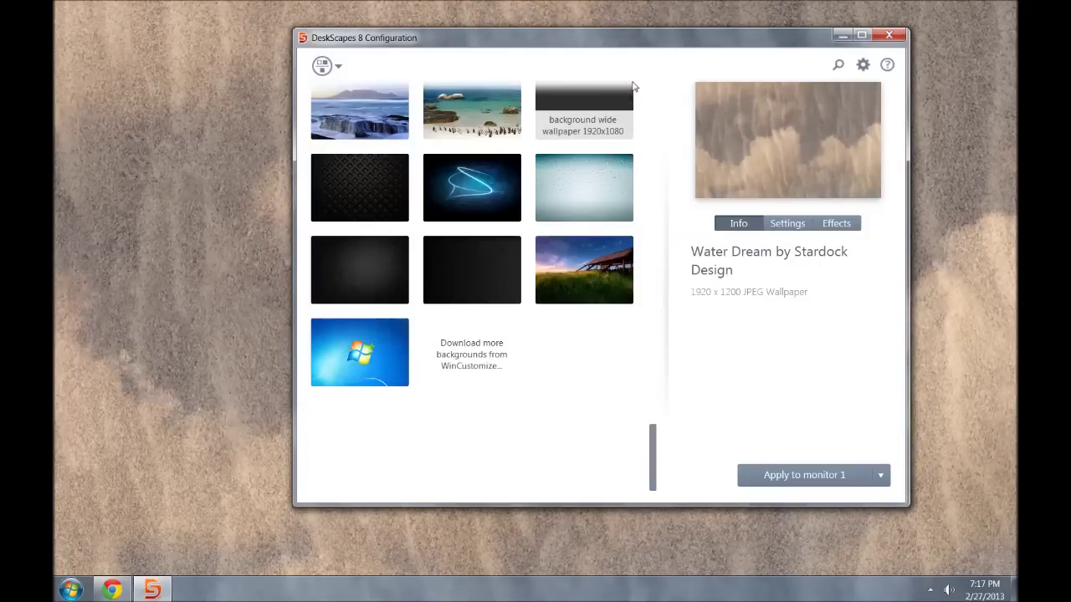
left_click(454, 343)
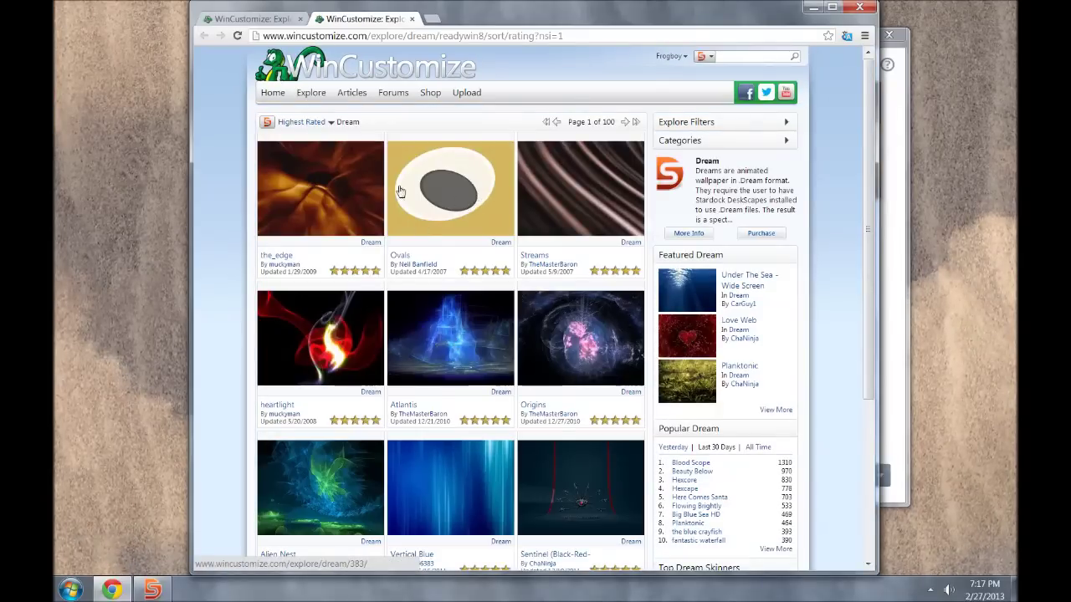
- Download the Hexcape dream from page 2 of the gallery and open Hexcape.zip
scroll(417, 183, "down", 3)
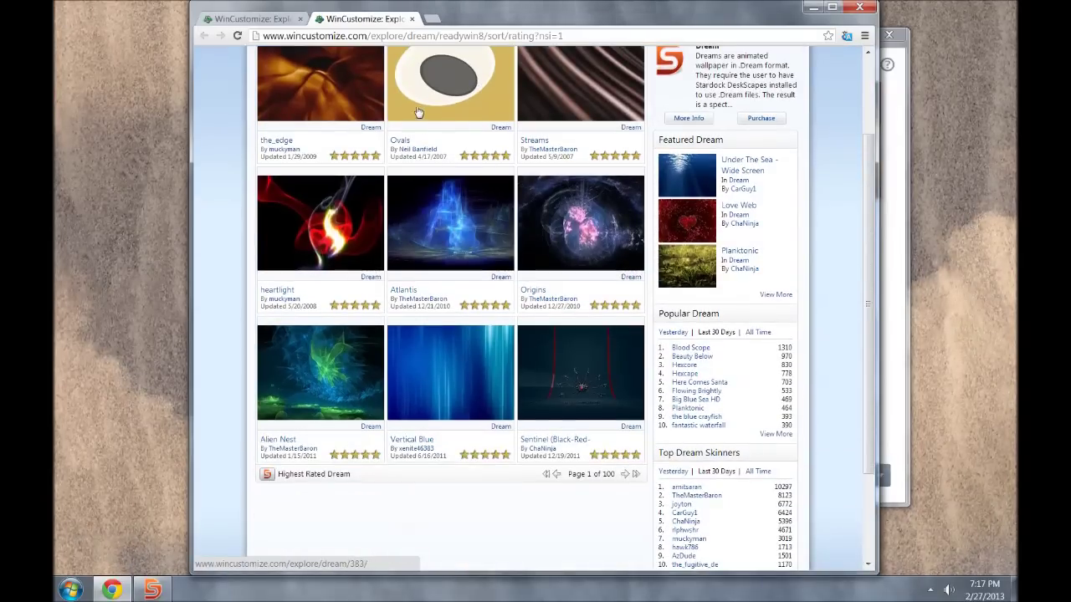
left_click(624, 474)
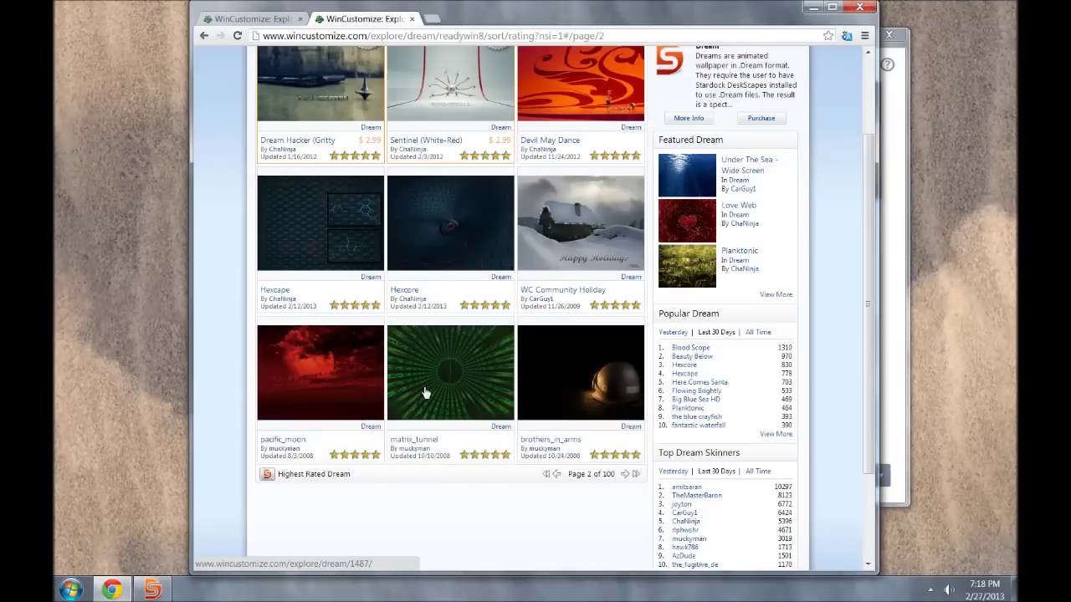
scroll(583, 358, "up", 3)
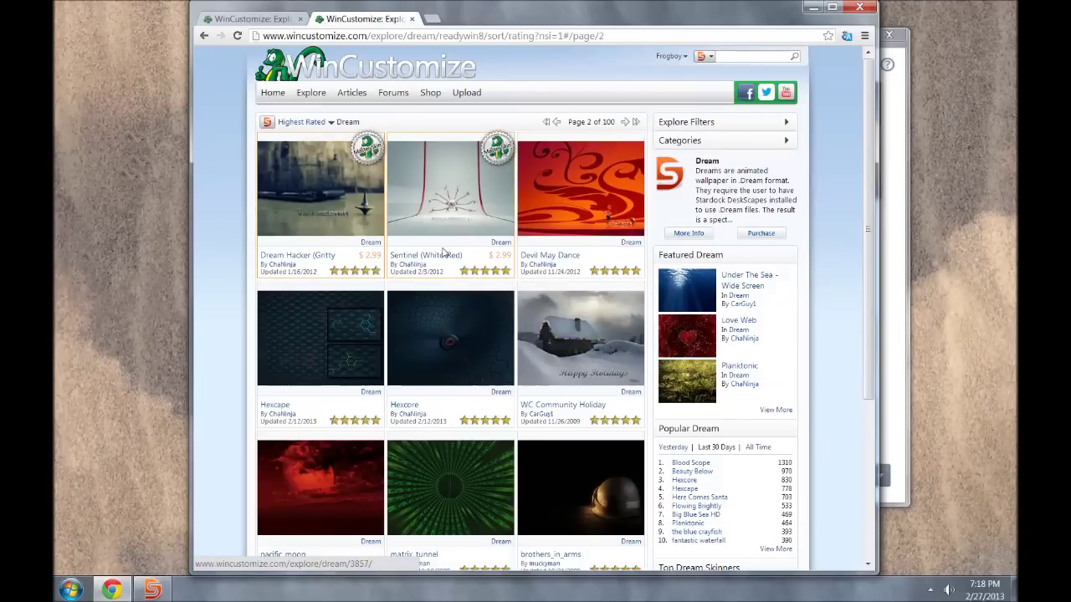
scroll(443, 252, "down", 3)
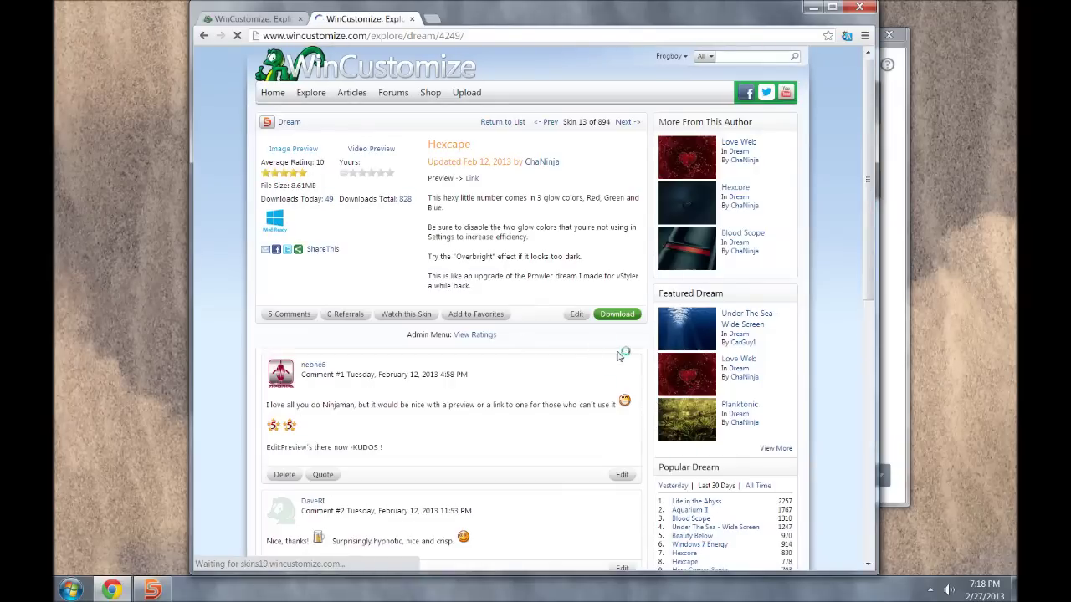
left_click(617, 367)
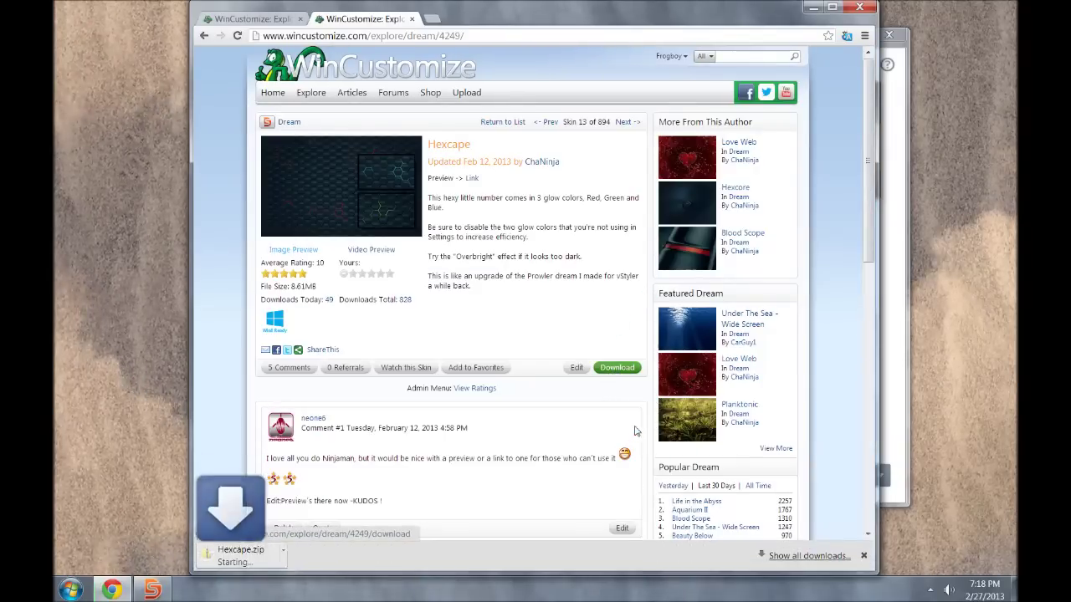
left_click(288, 562)
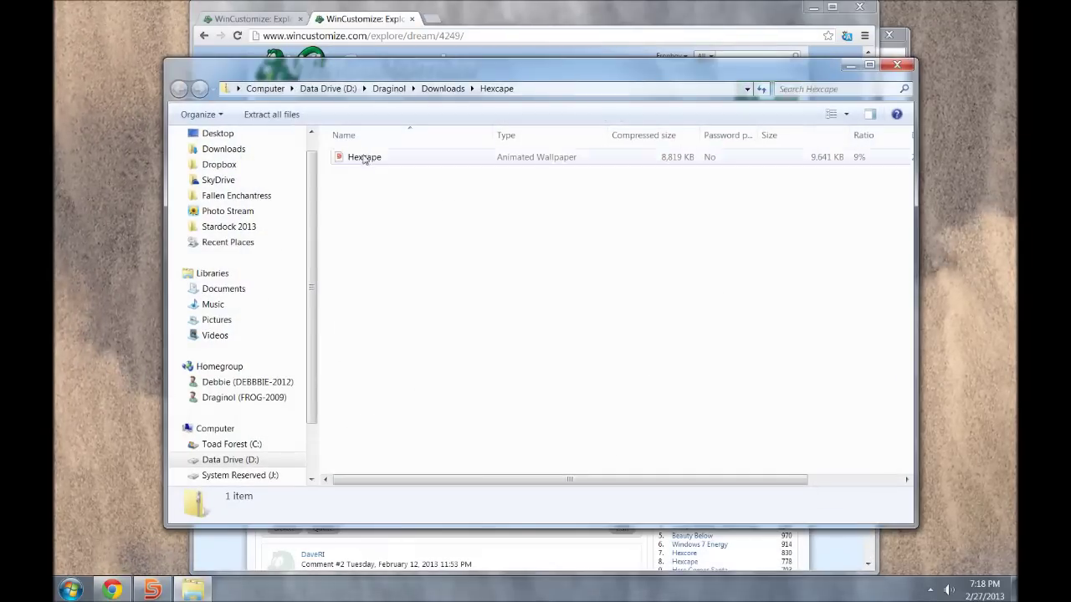
- Install Hexcape from the zip and minimize Explorer and Chrome
left_click(365, 162)
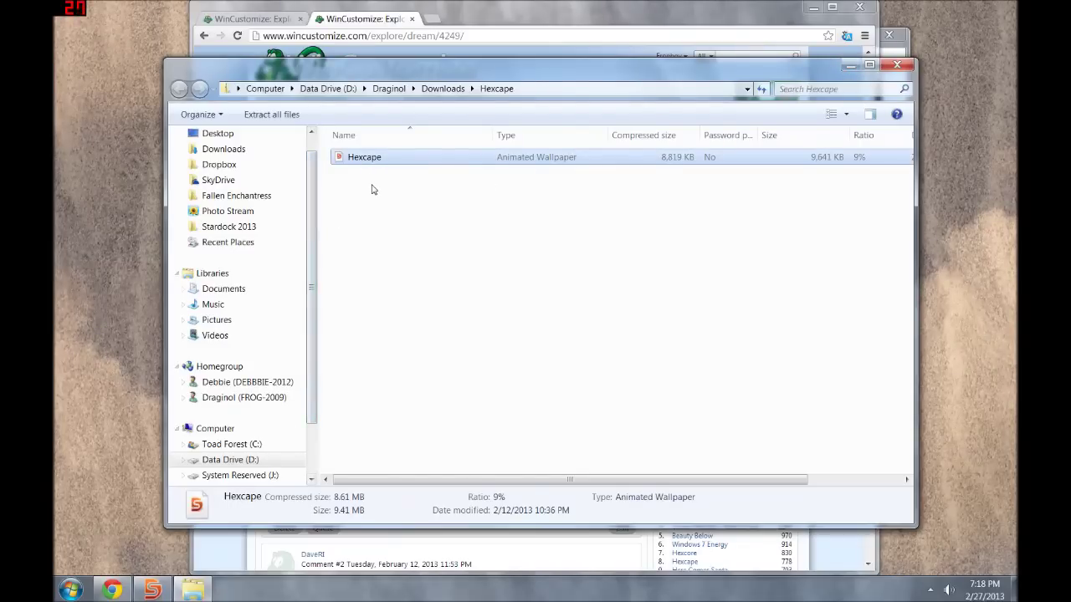
left_click(849, 65)
left_click(813, 7)
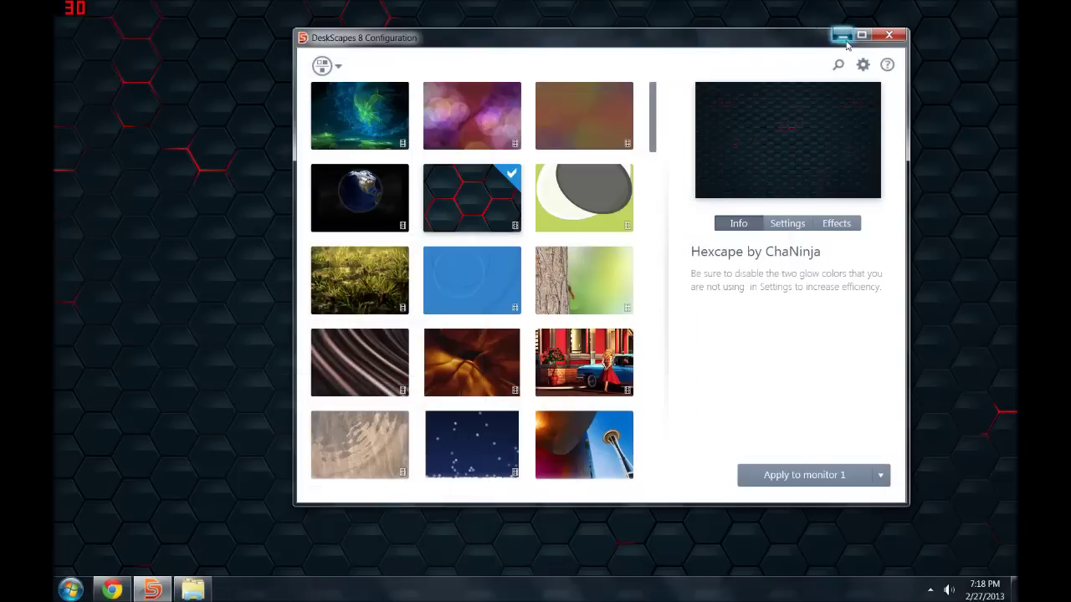
- Apply the Blue colours only effect to Hexcape on monitor 1
left_click(840, 35)
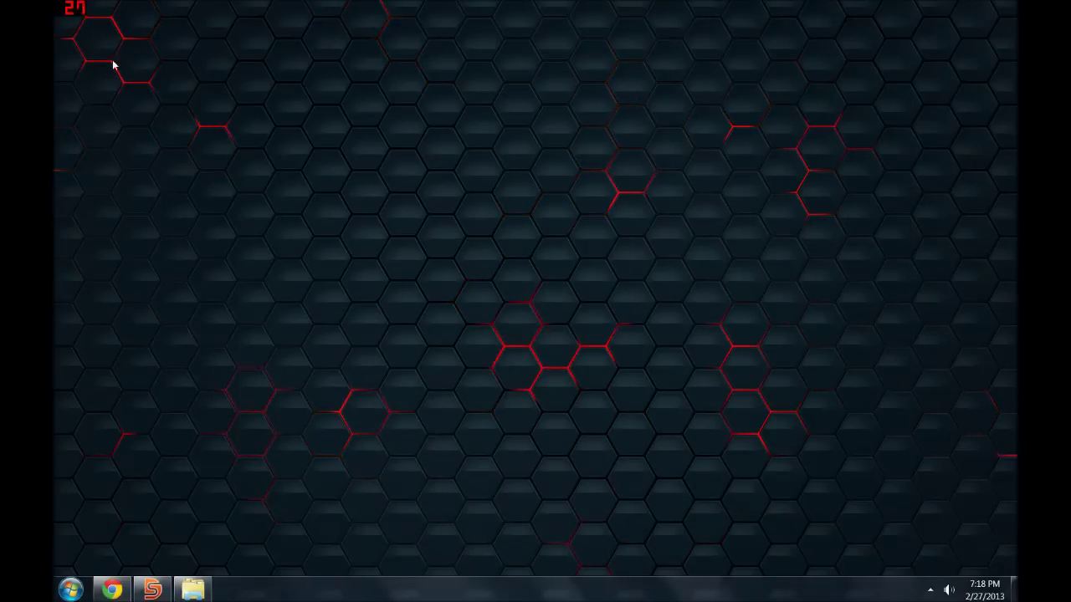
left_click(152, 590)
left_click(836, 223)
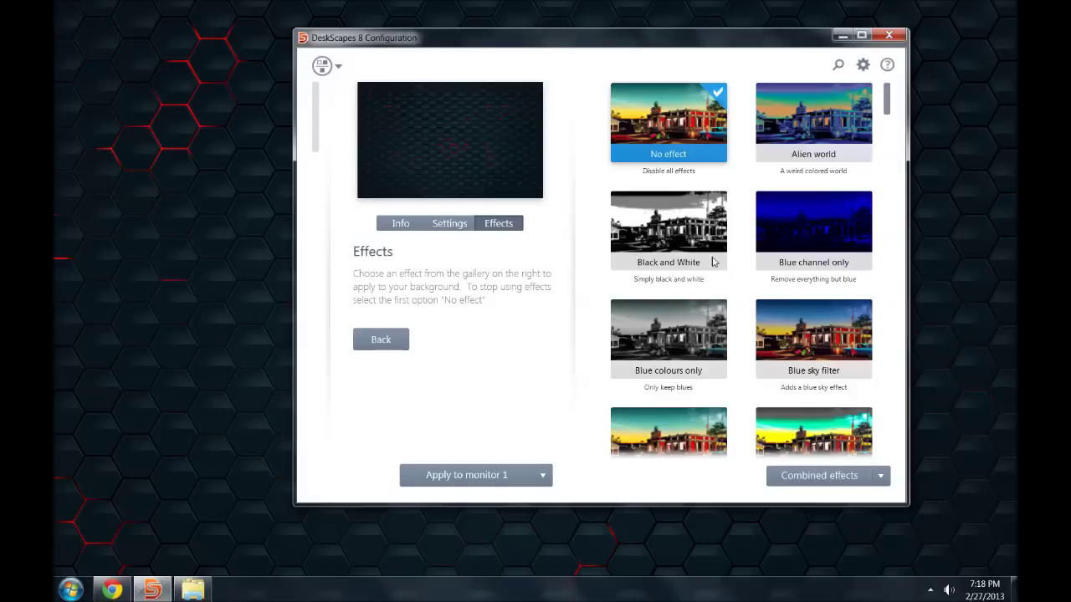
left_click(695, 351)
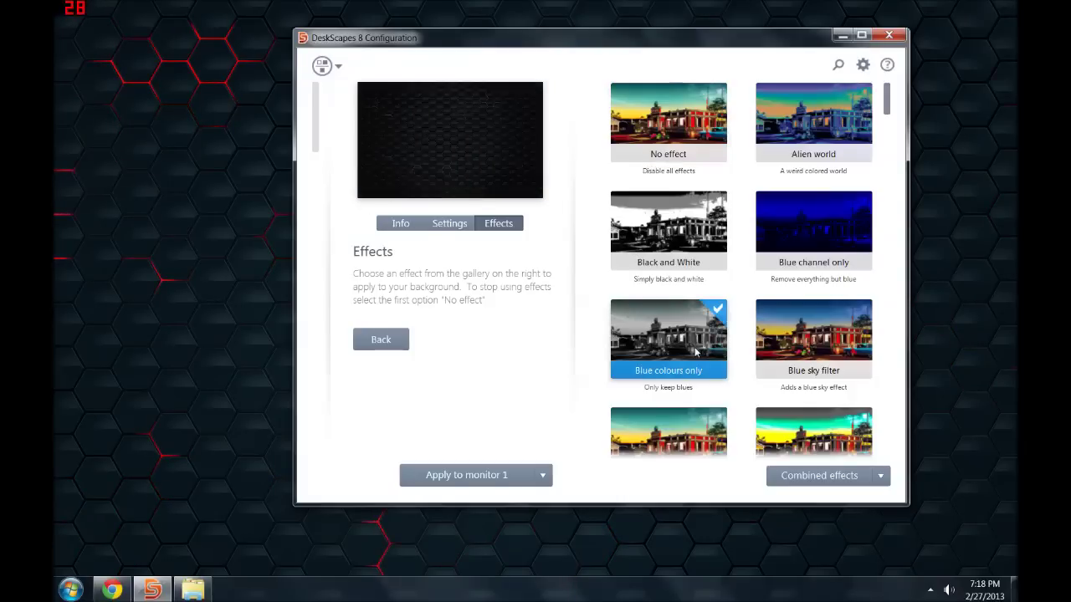
left_click(441, 475)
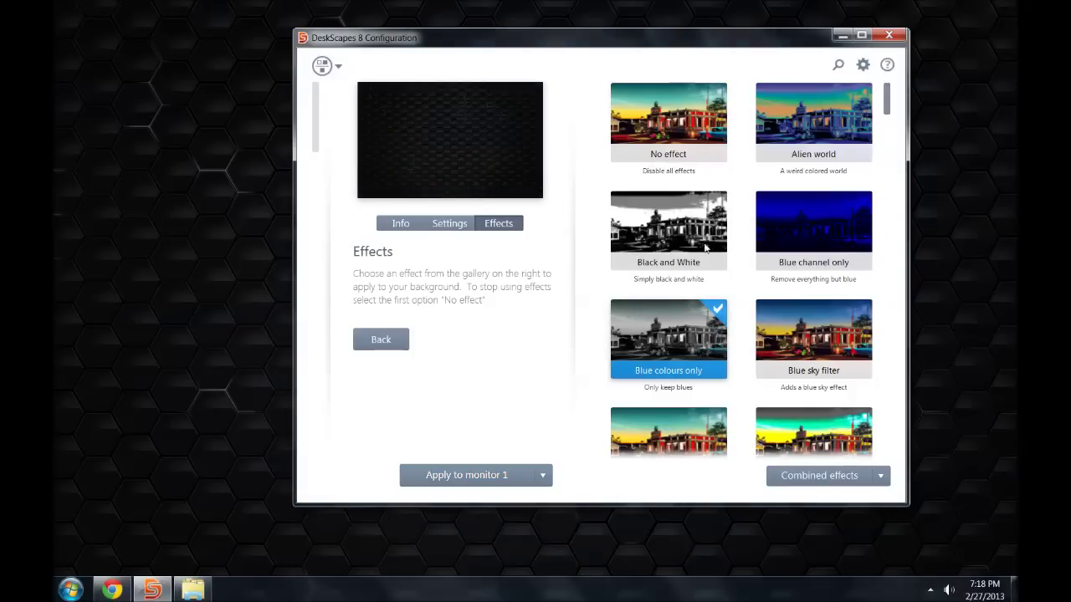
- Review the Combined effects options, leaving them unchanged
left_click(875, 485)
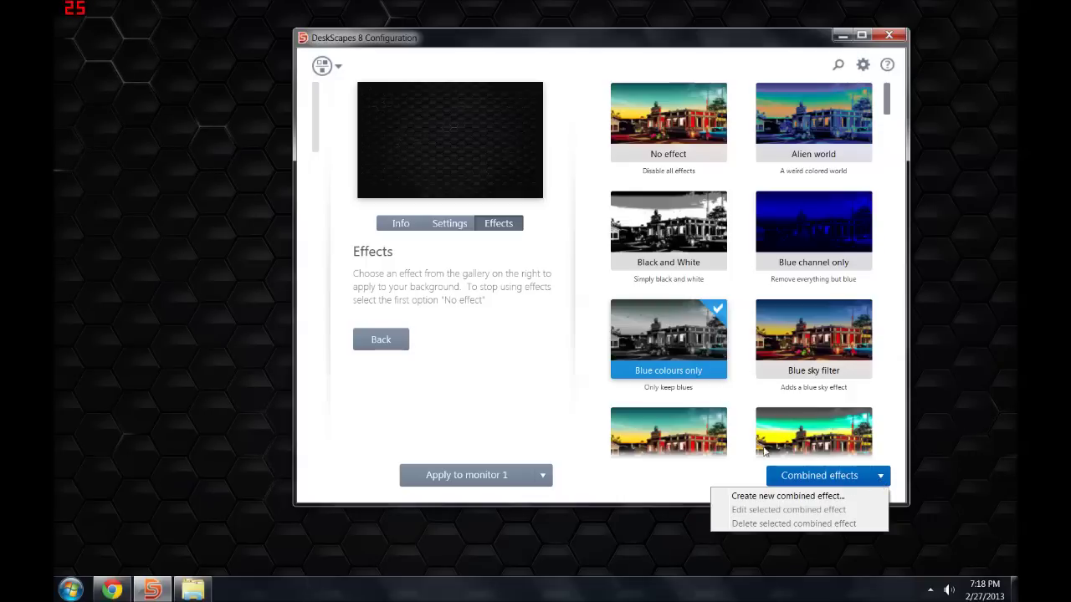
left_click(537, 217)
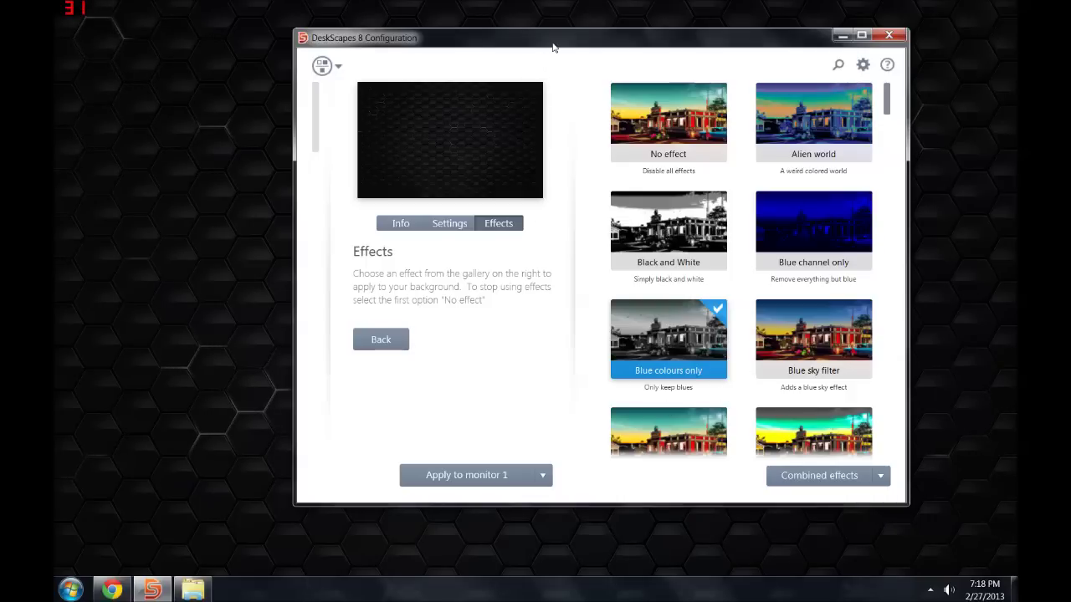
left_click_drag(548, 40, 501, 52)
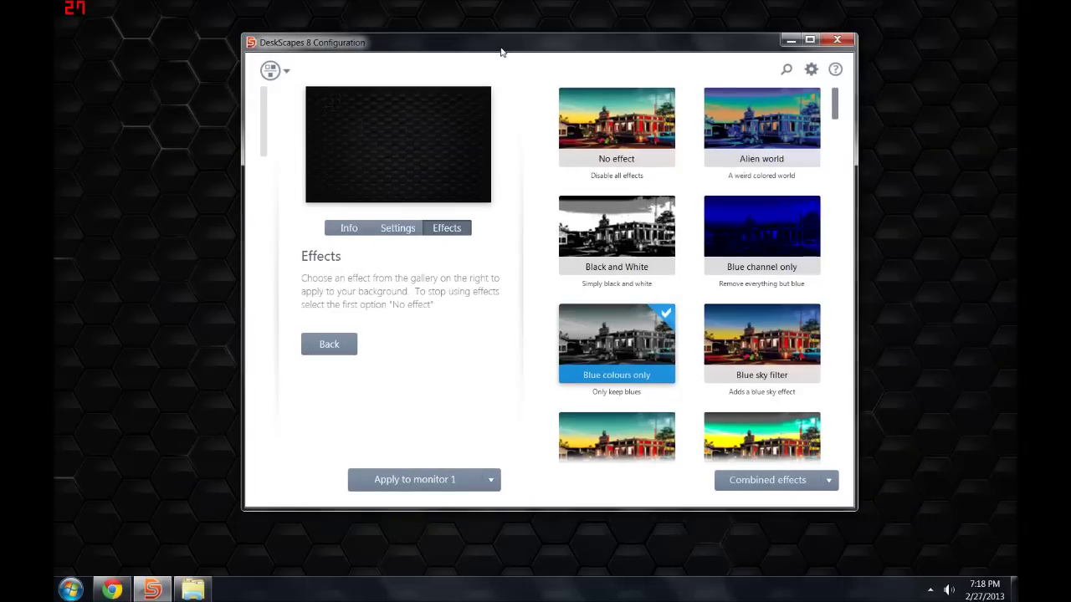